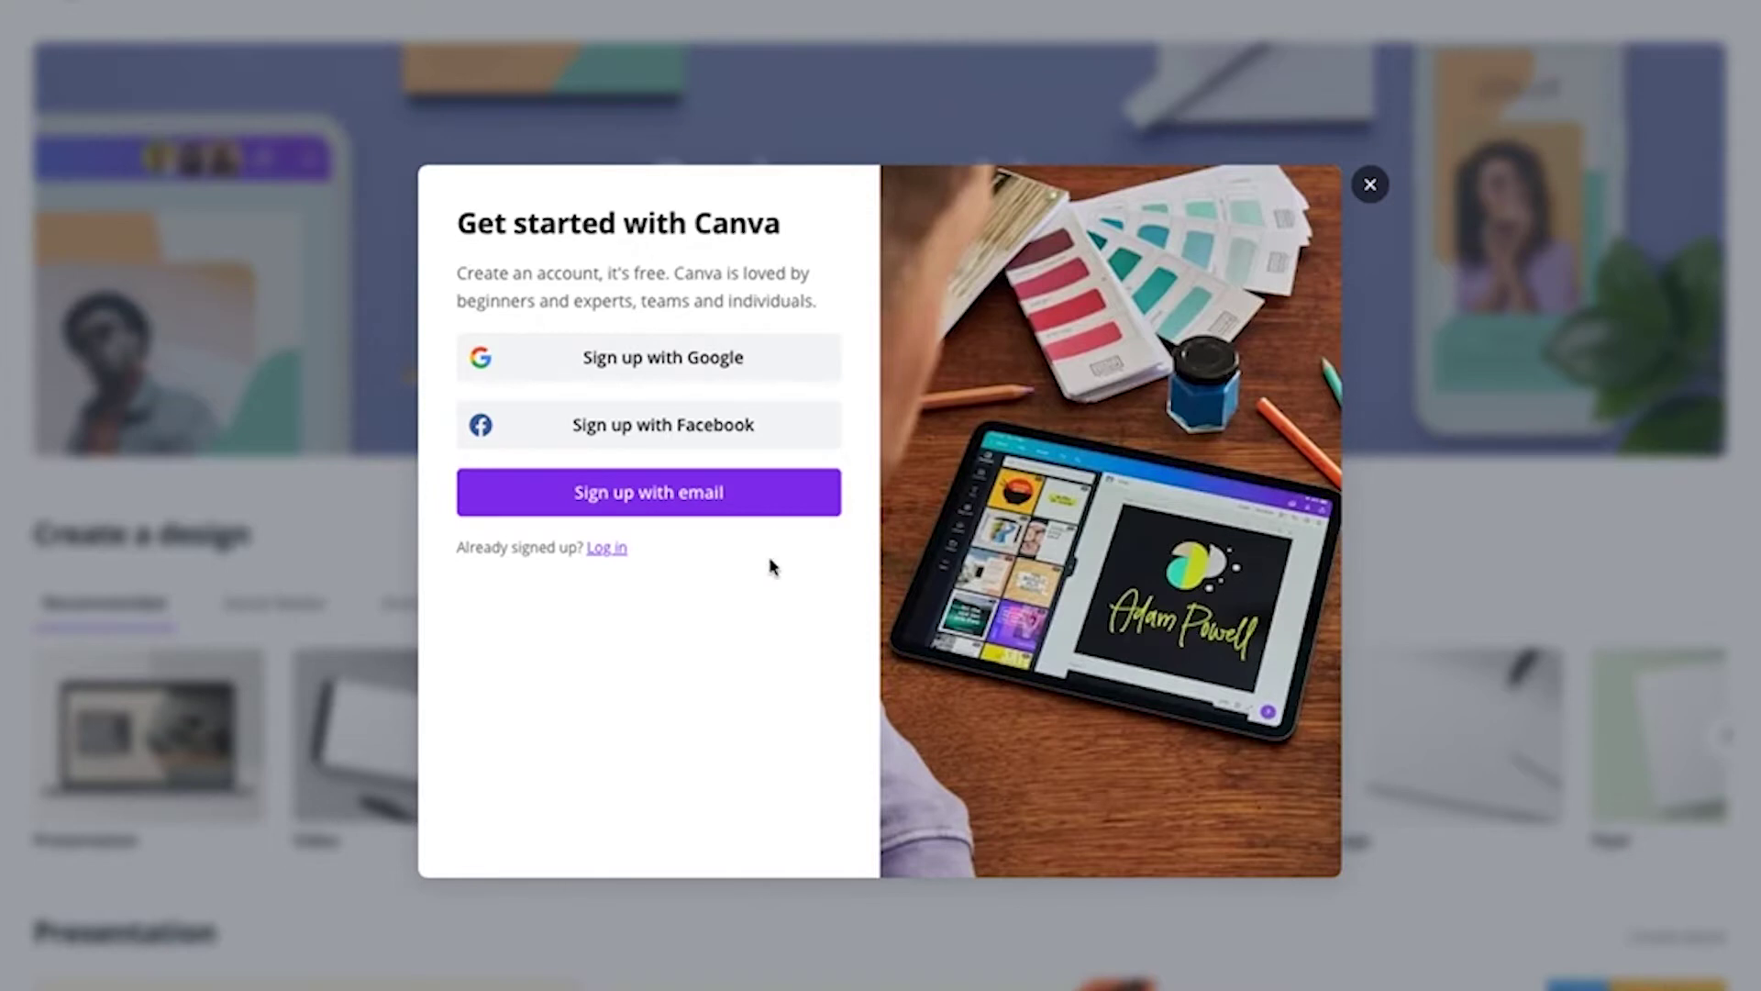
# Choose email sign-up and clear the prefilled name, e-mail address and saved password
pyautogui.click(690, 495)
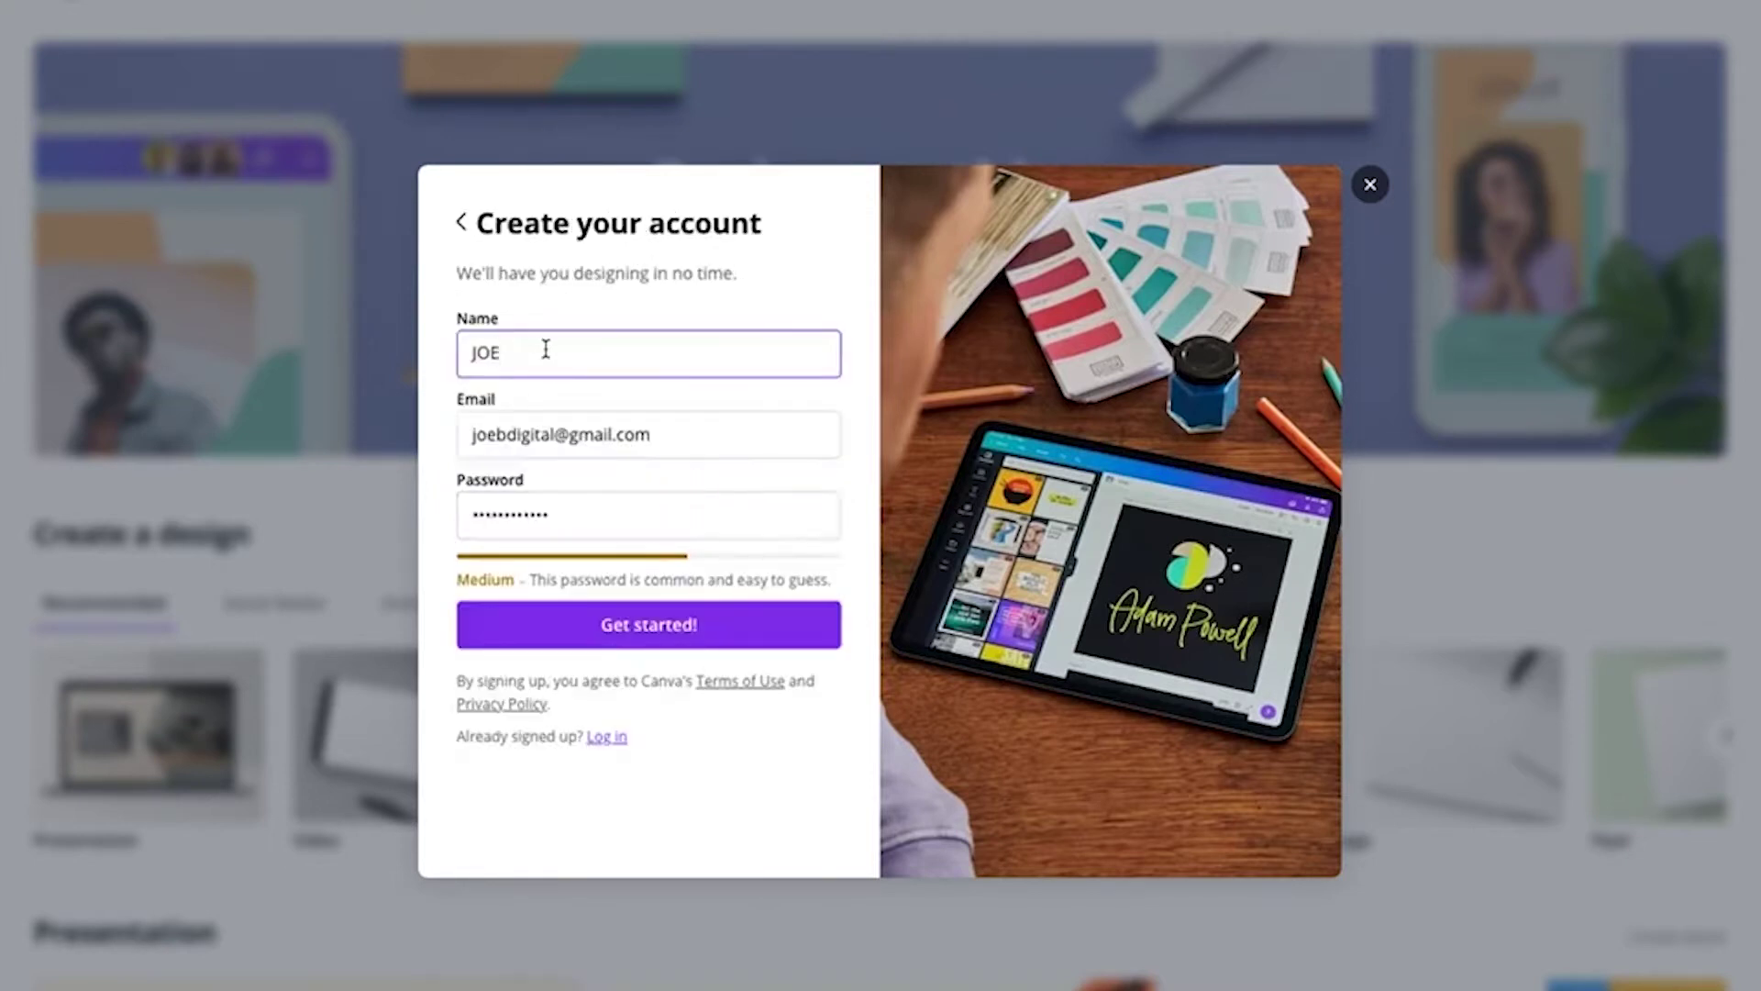
pyautogui.moveTo(543, 344); pyautogui.dragTo(409, 343)
pyautogui.press('BackSpace')
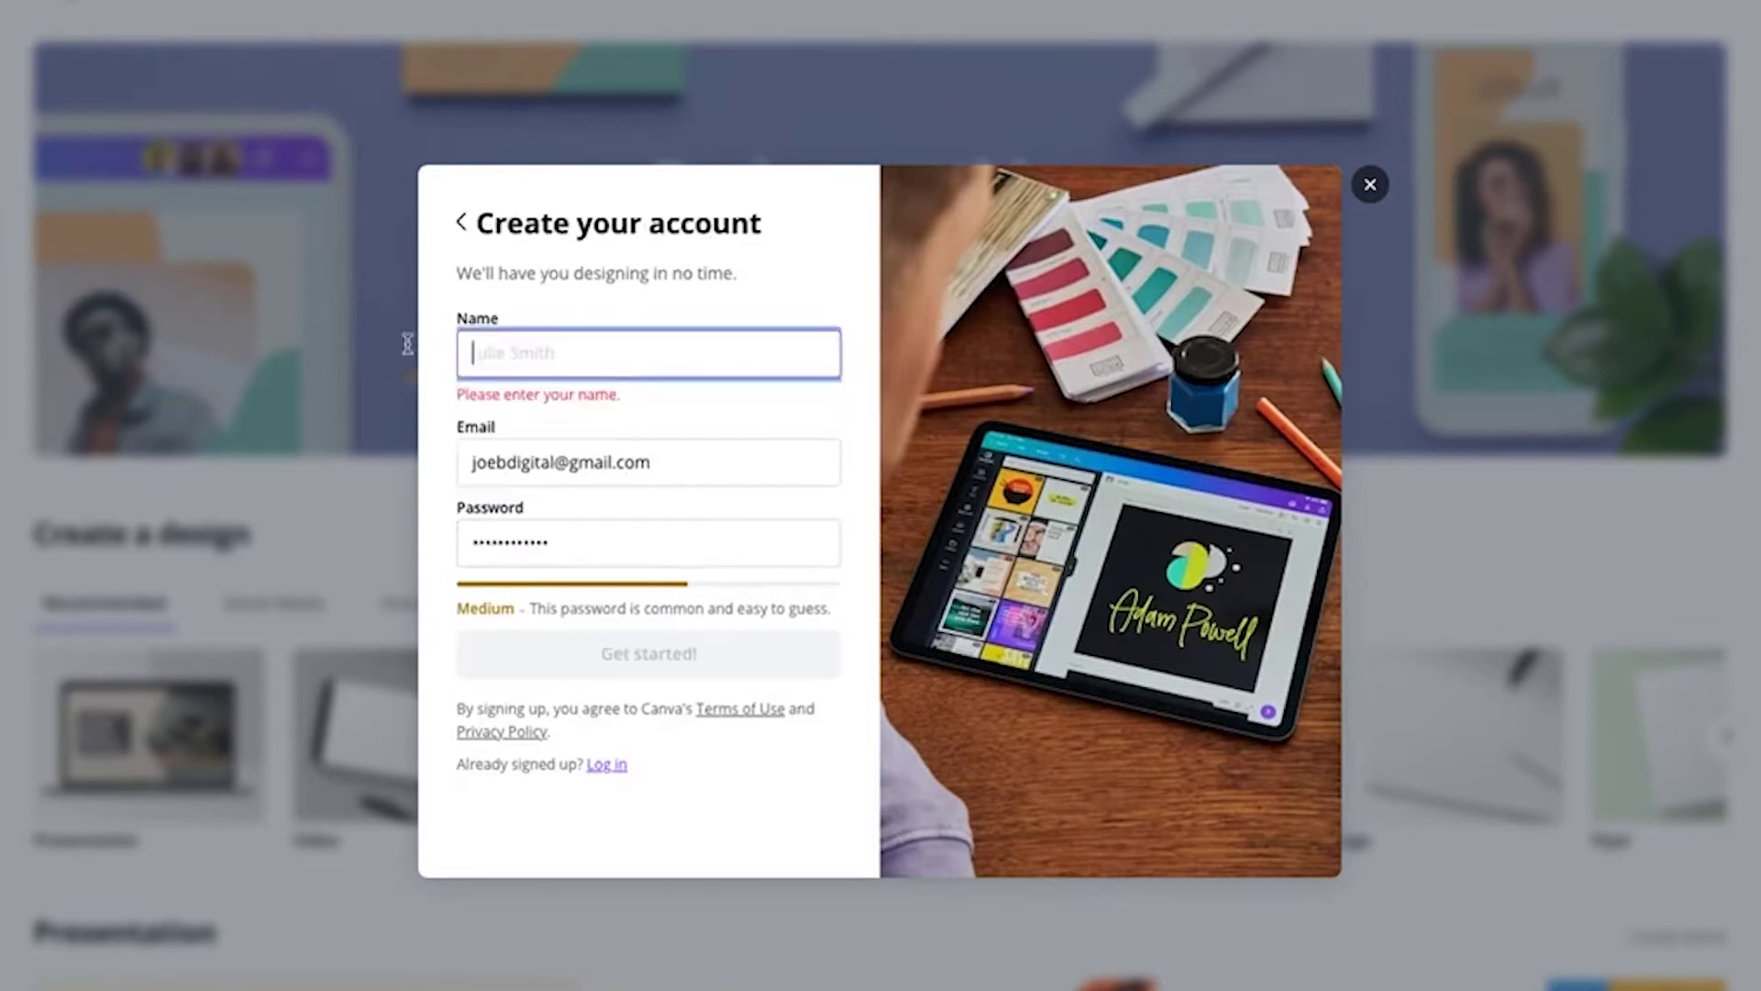
pyautogui.moveTo(473, 464); pyautogui.dragTo(668, 468)
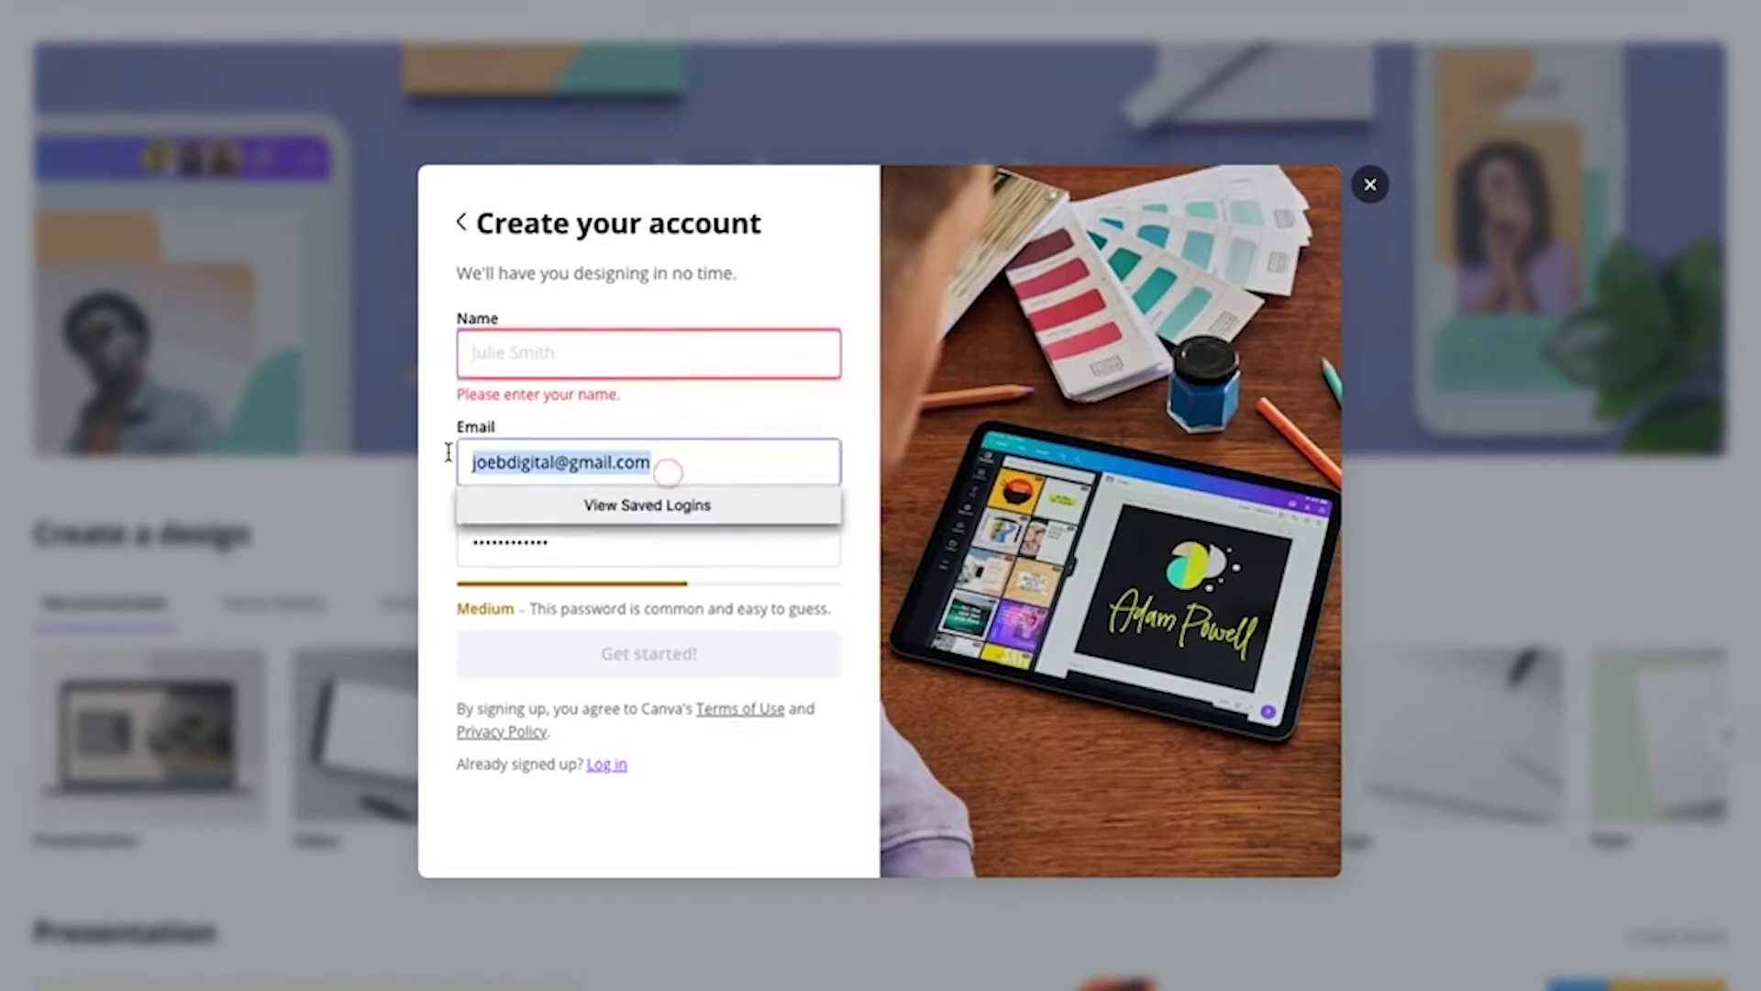
pyautogui.press('BackSpace')
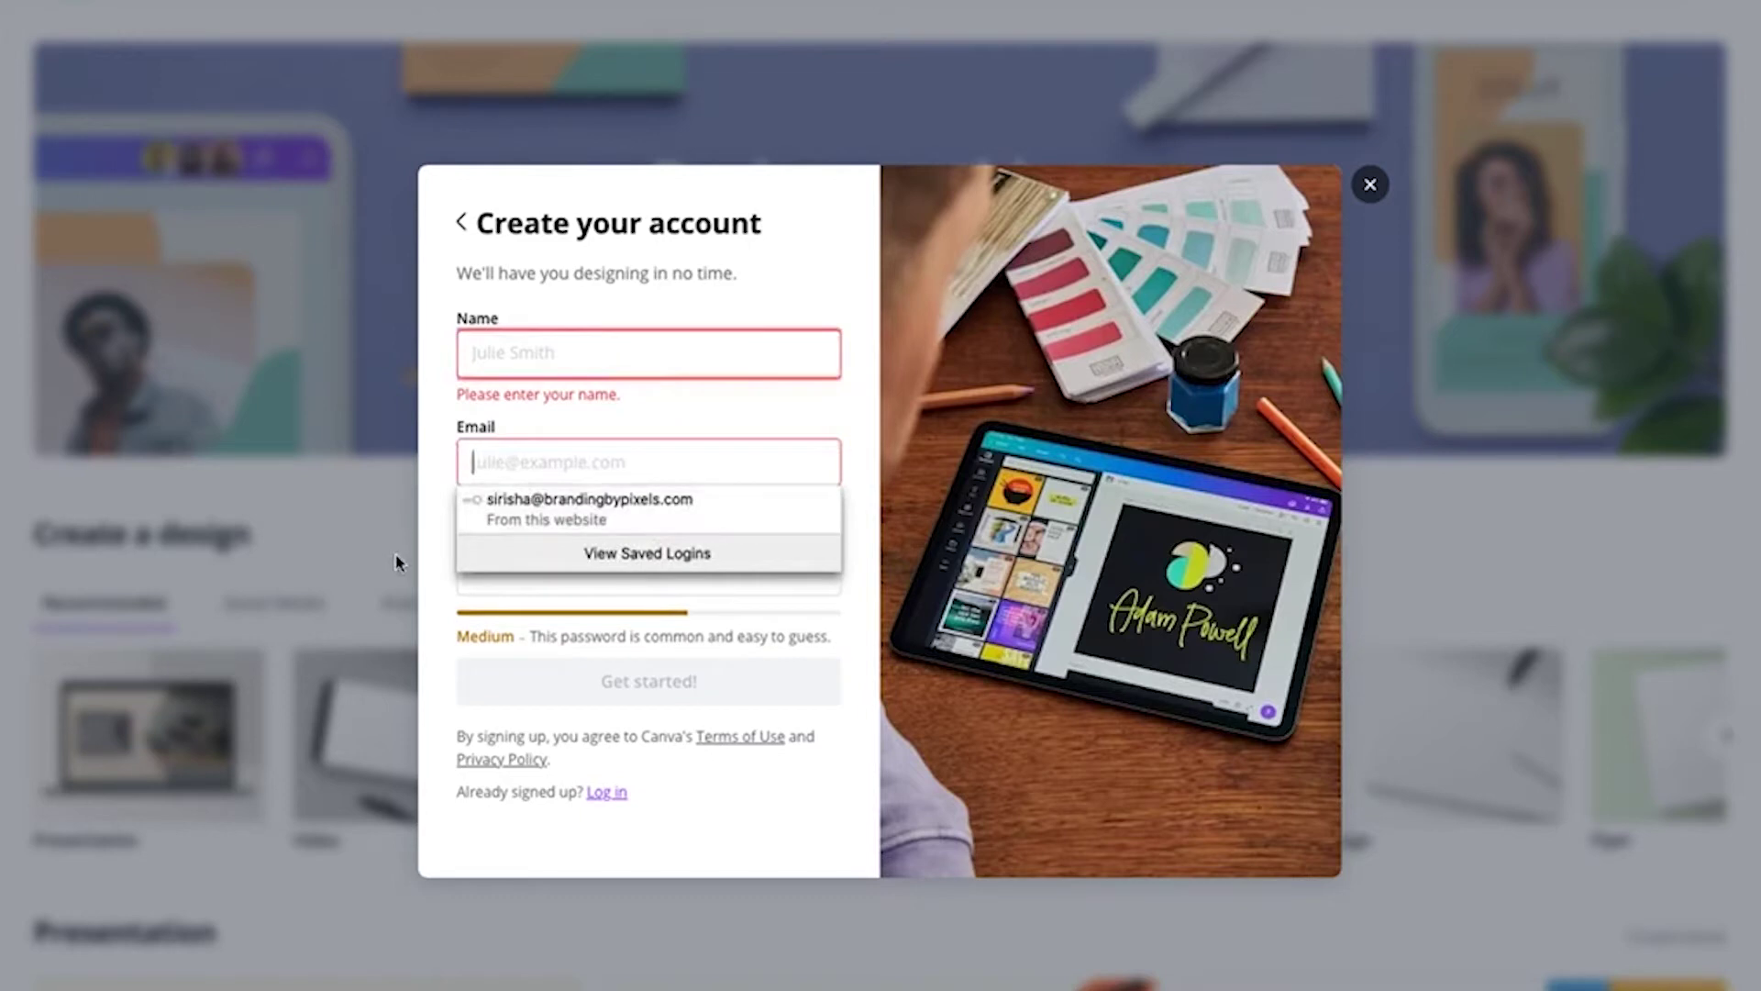
pyautogui.click(425, 576)
pyautogui.doubleClick(584, 566)
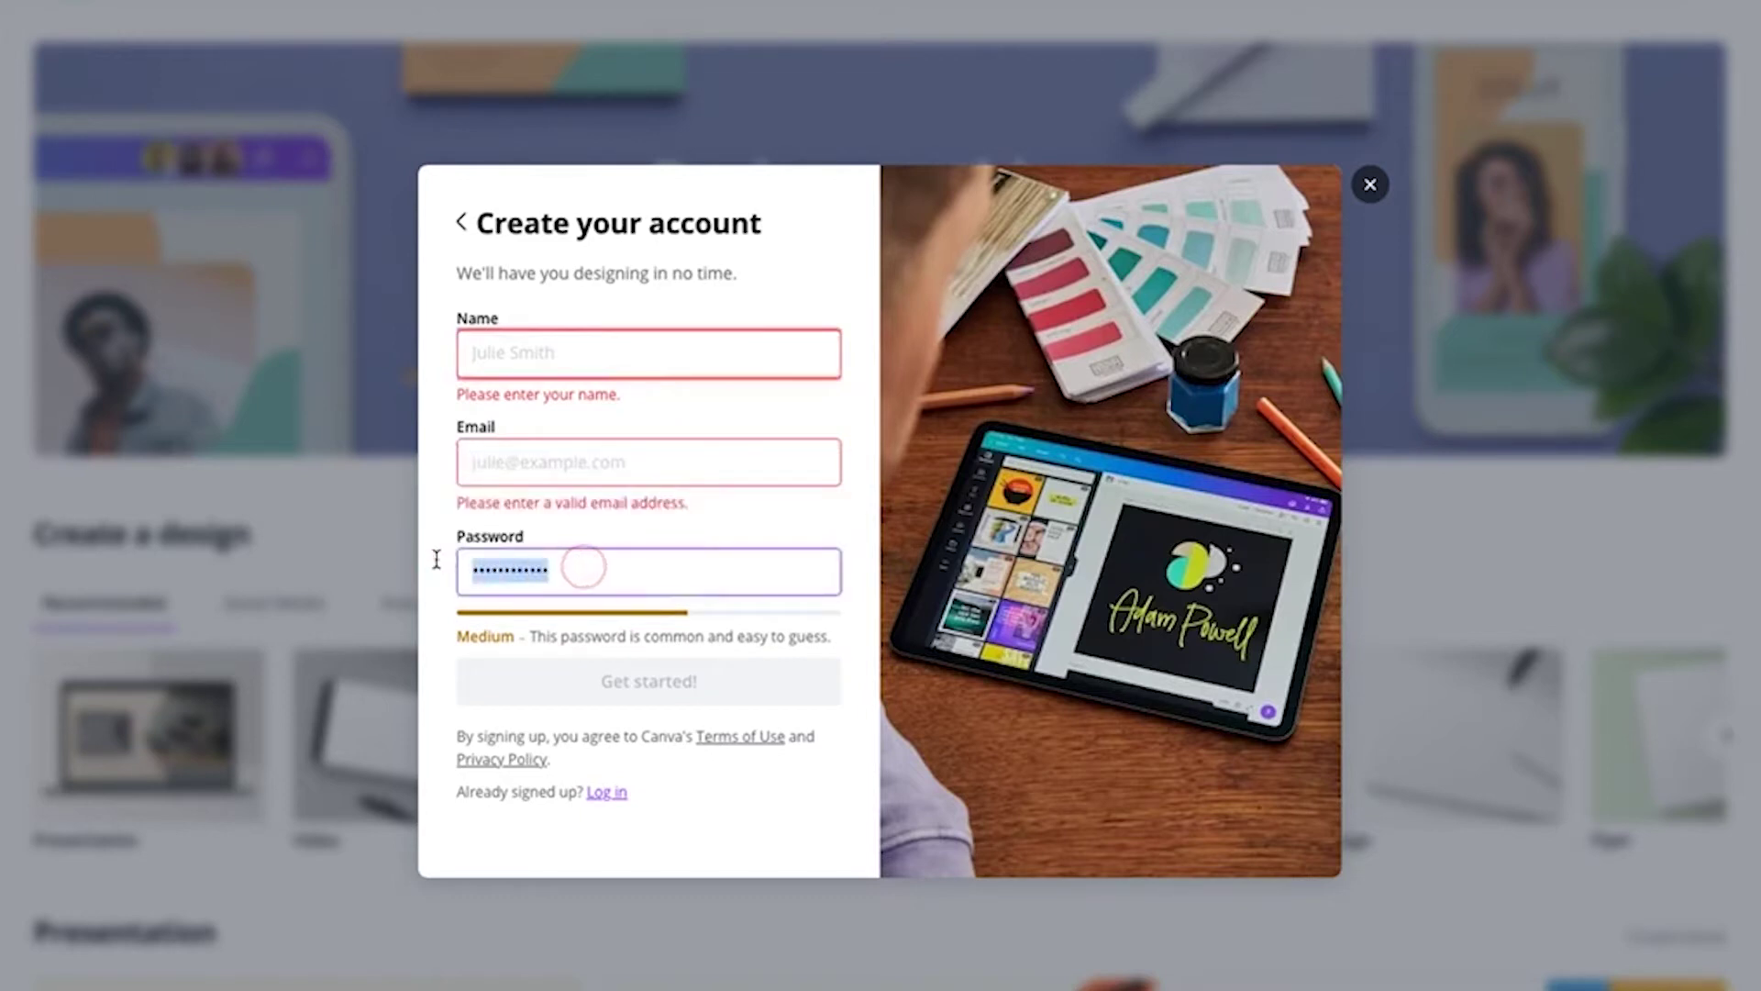
pyautogui.press('BackSpace')
# Enter a new account name, e-mail address and password, and submit the form
pyautogui.click(539, 363)
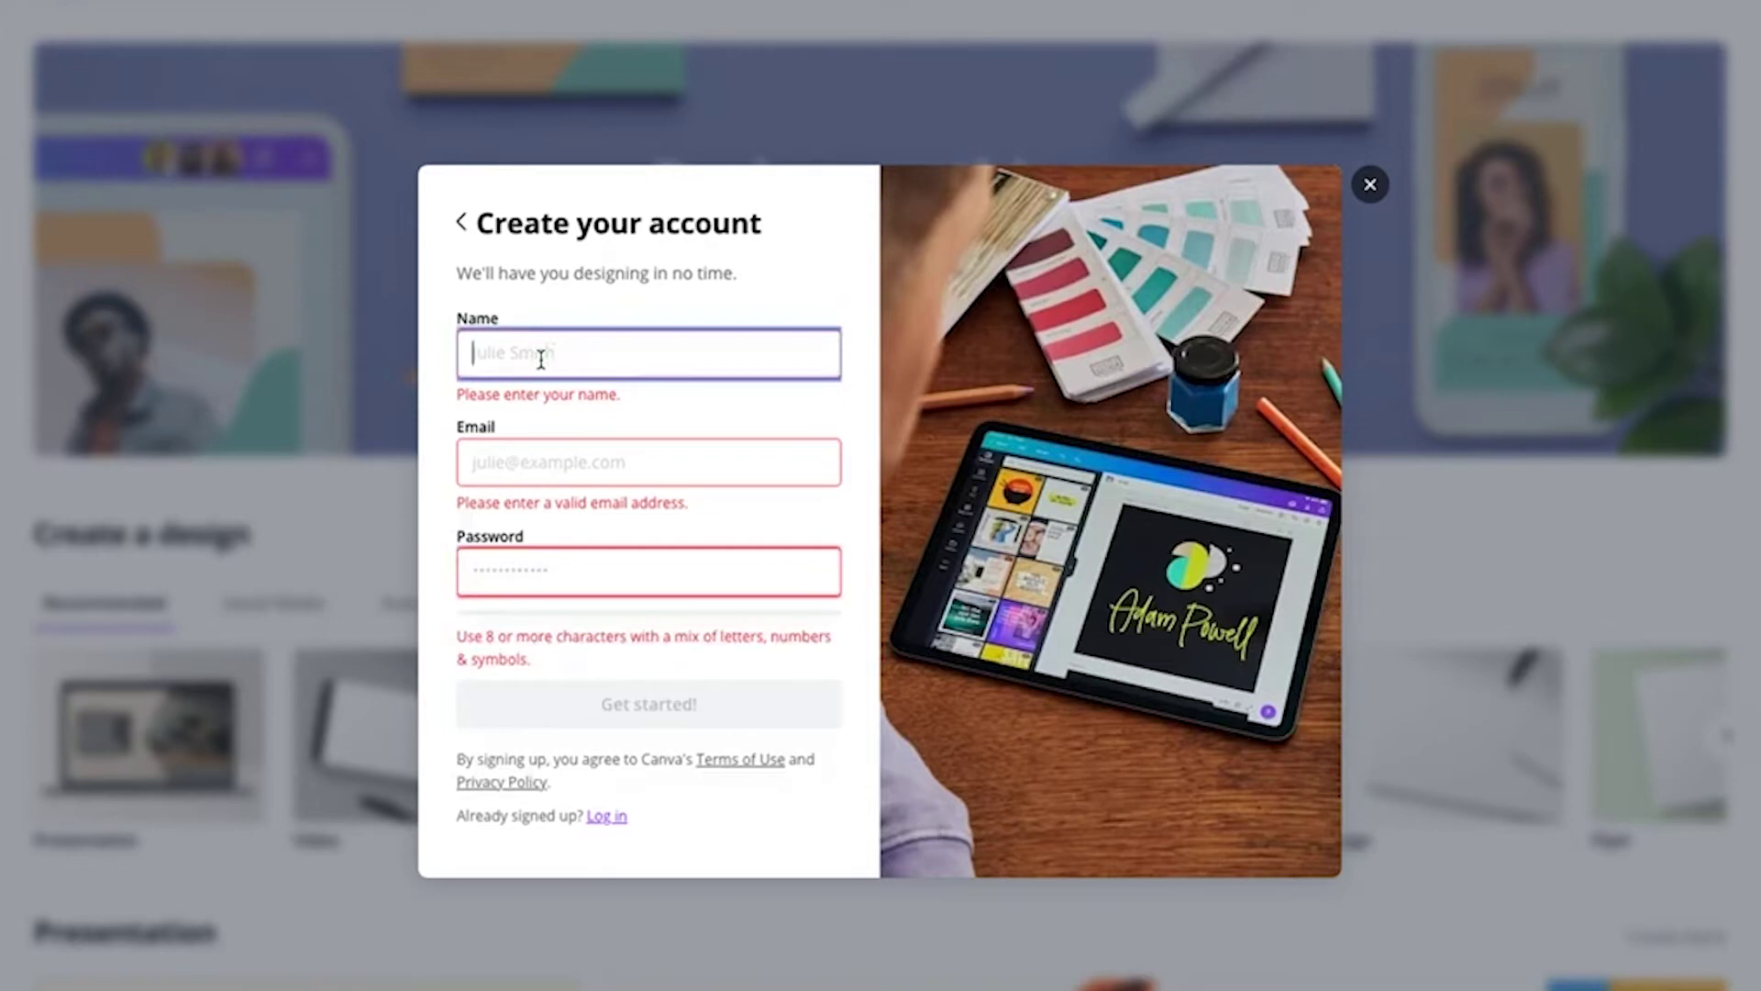
pyautogui.write('cl')
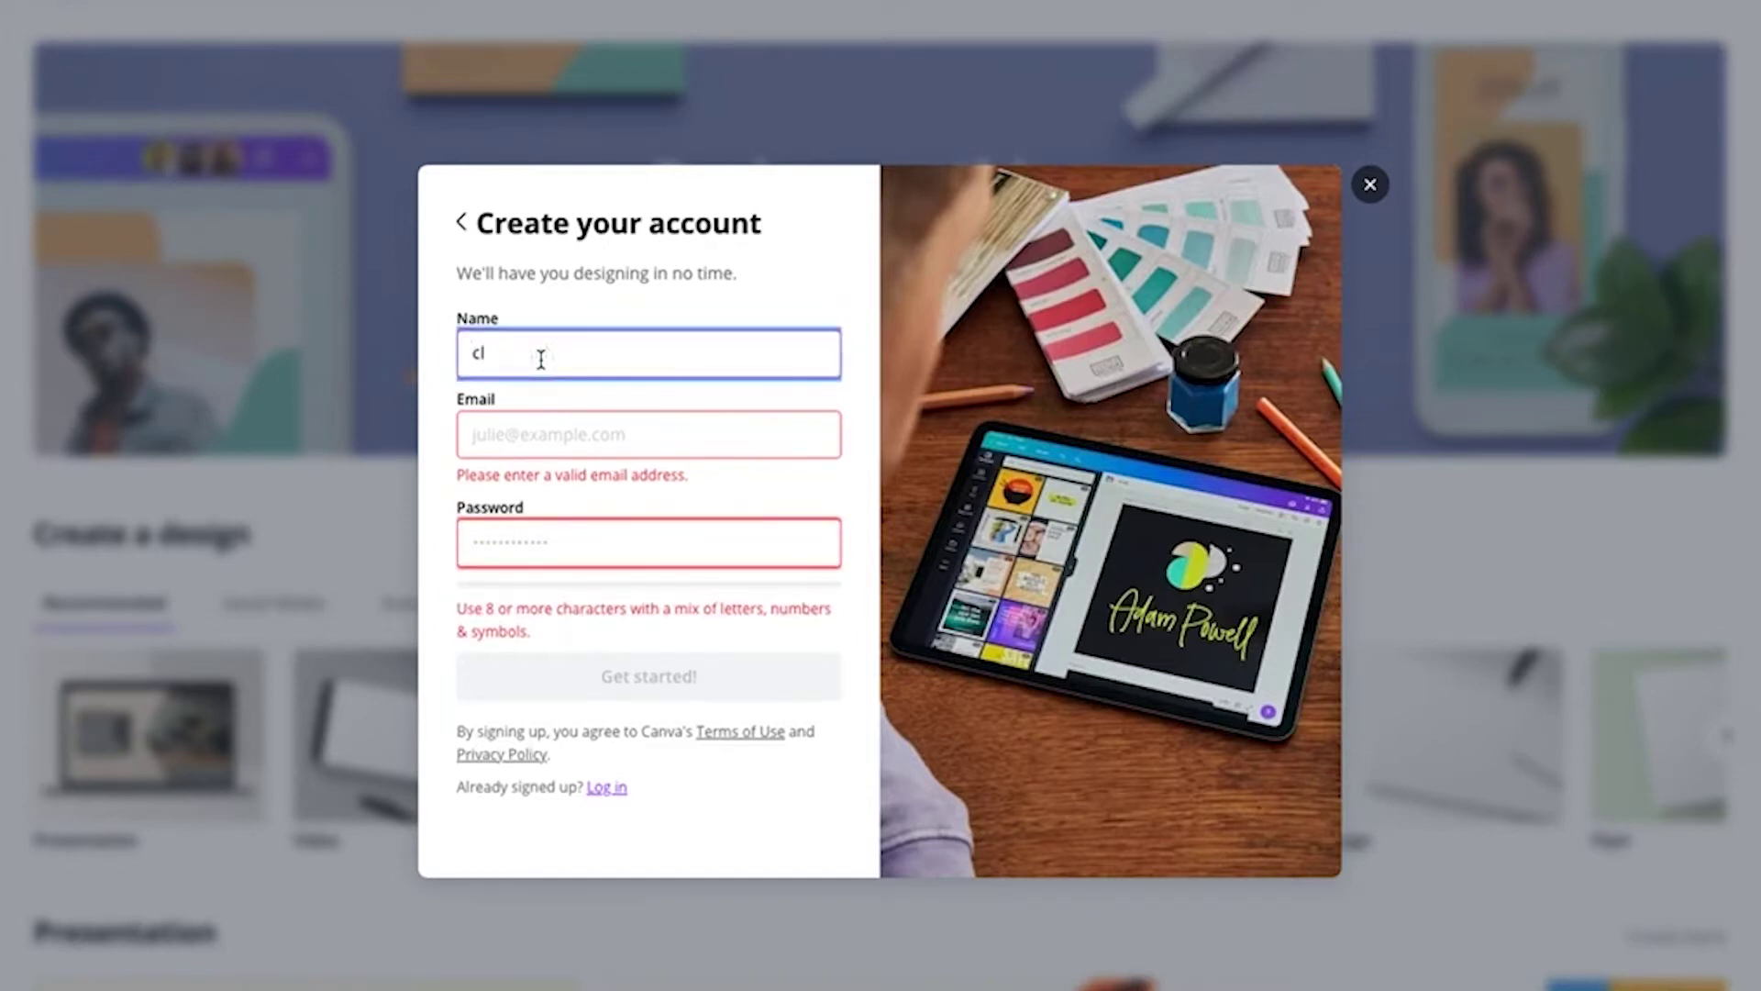
pyautogui.write('ientservice')
pyautogui.click(575, 427)
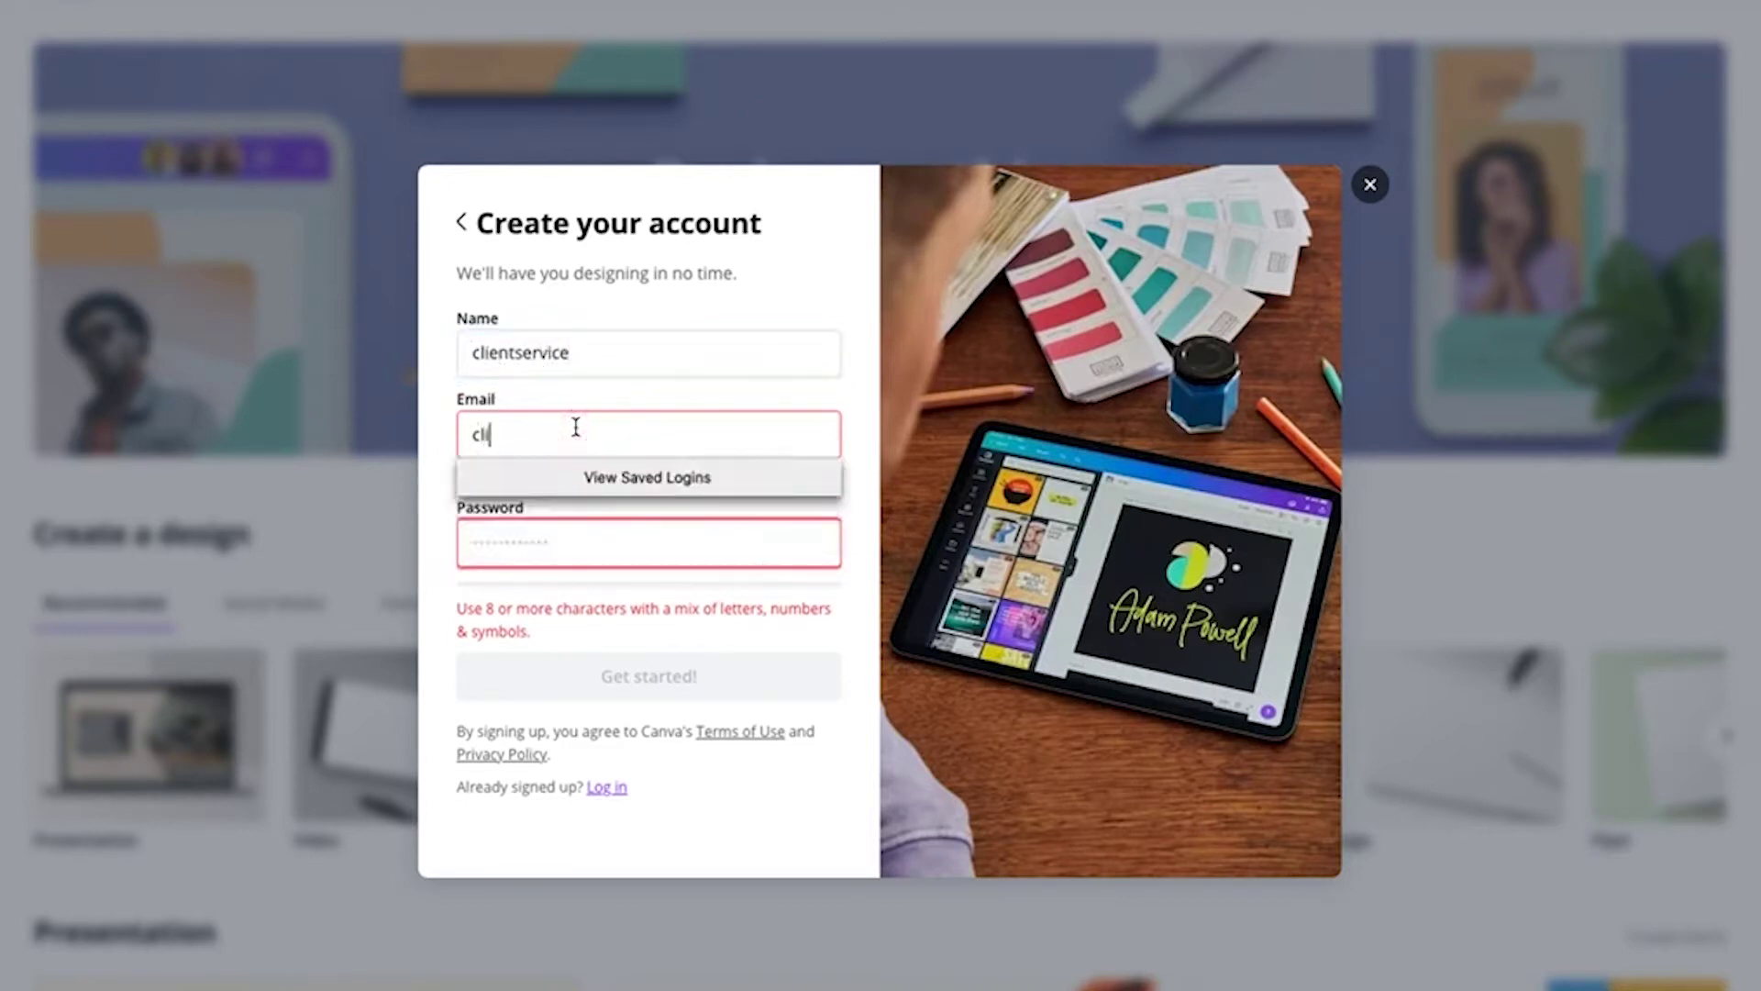
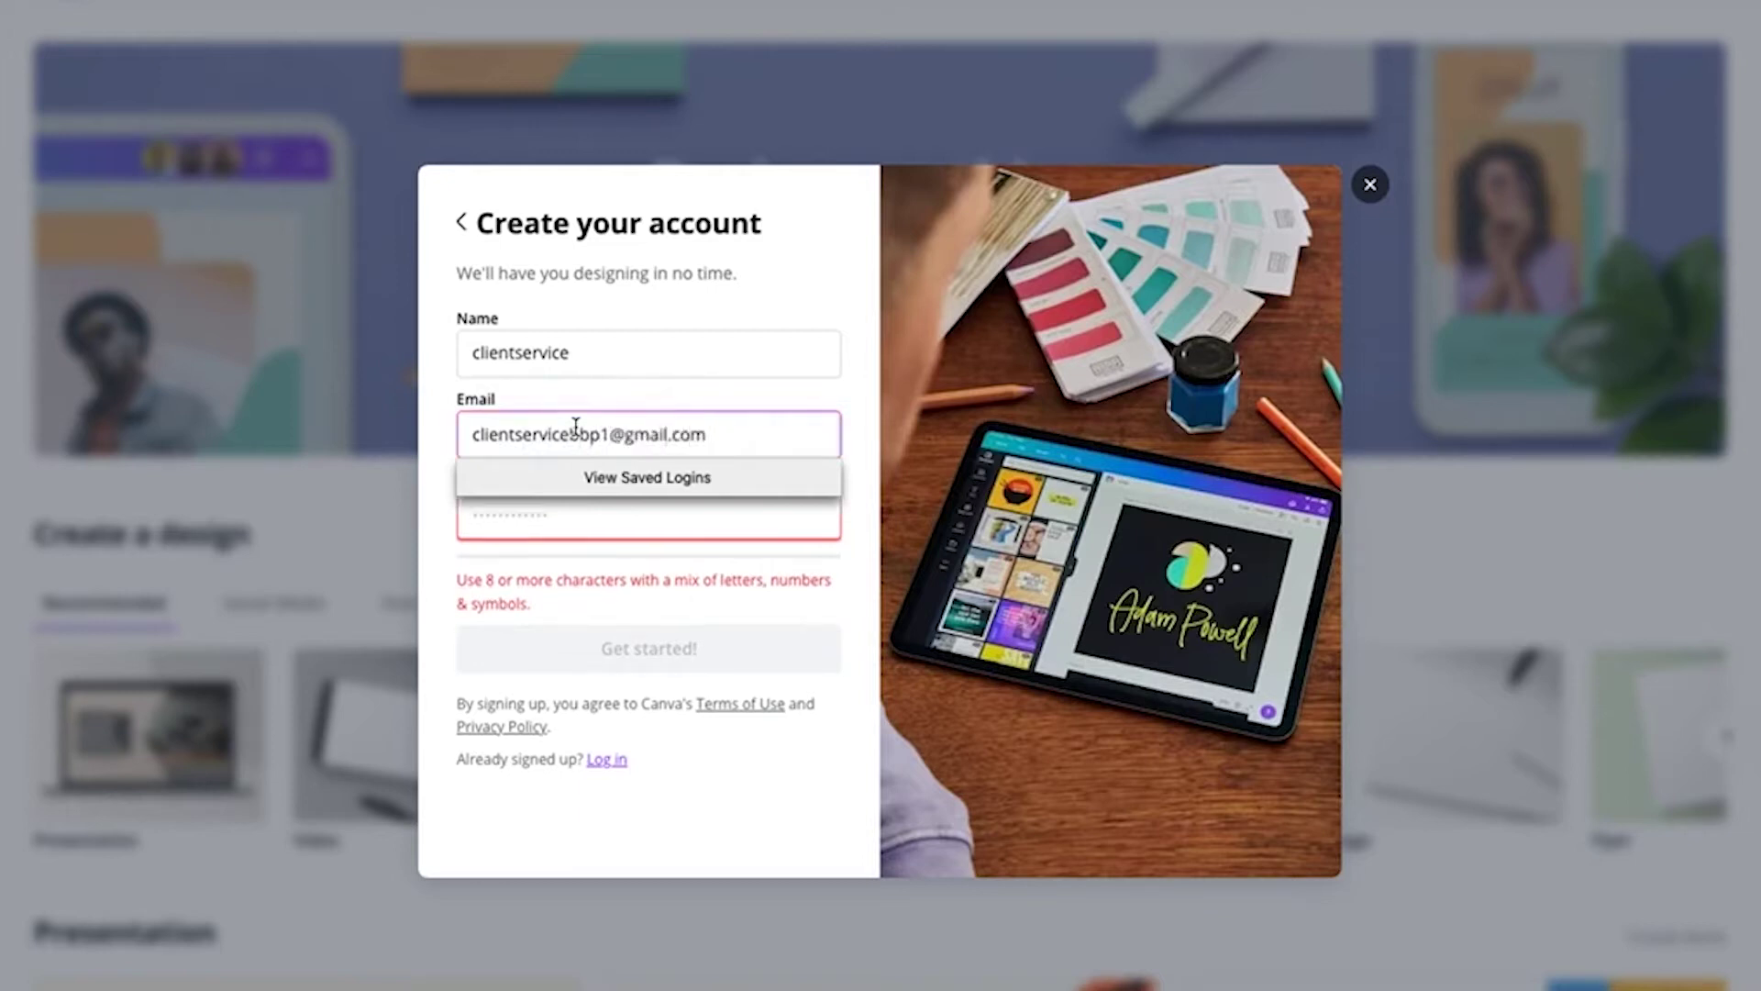
pyautogui.click(548, 509)
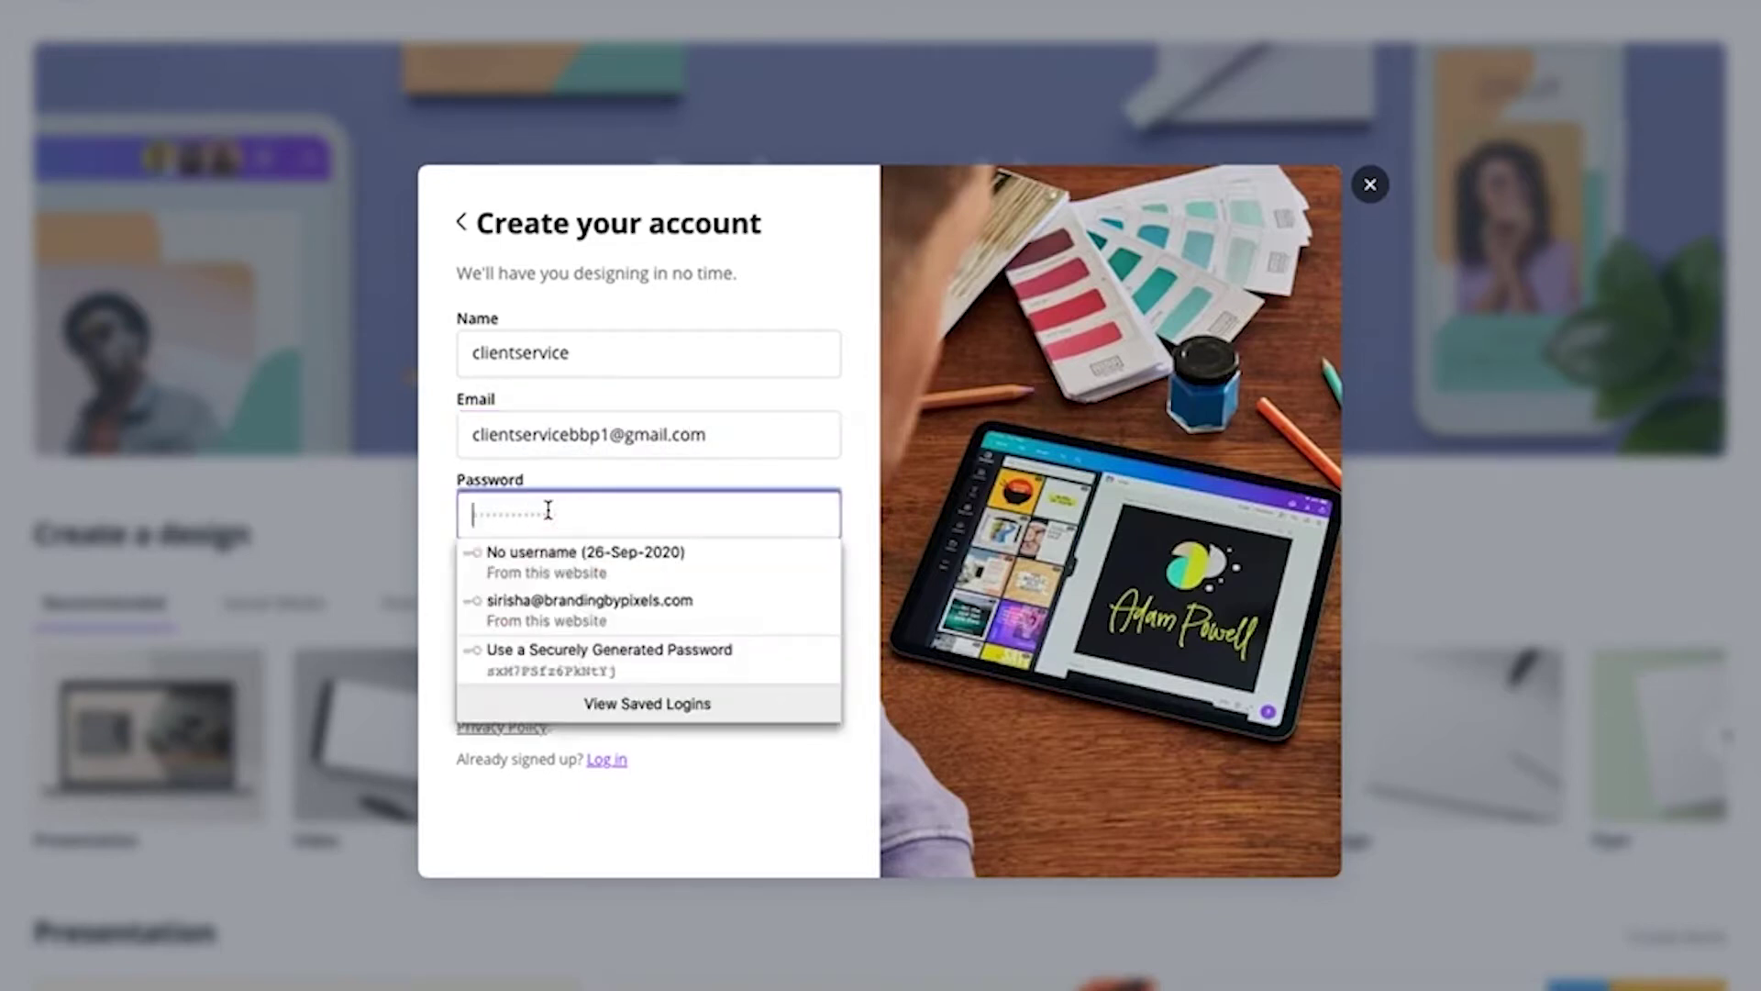
pyautogui.write('**********')
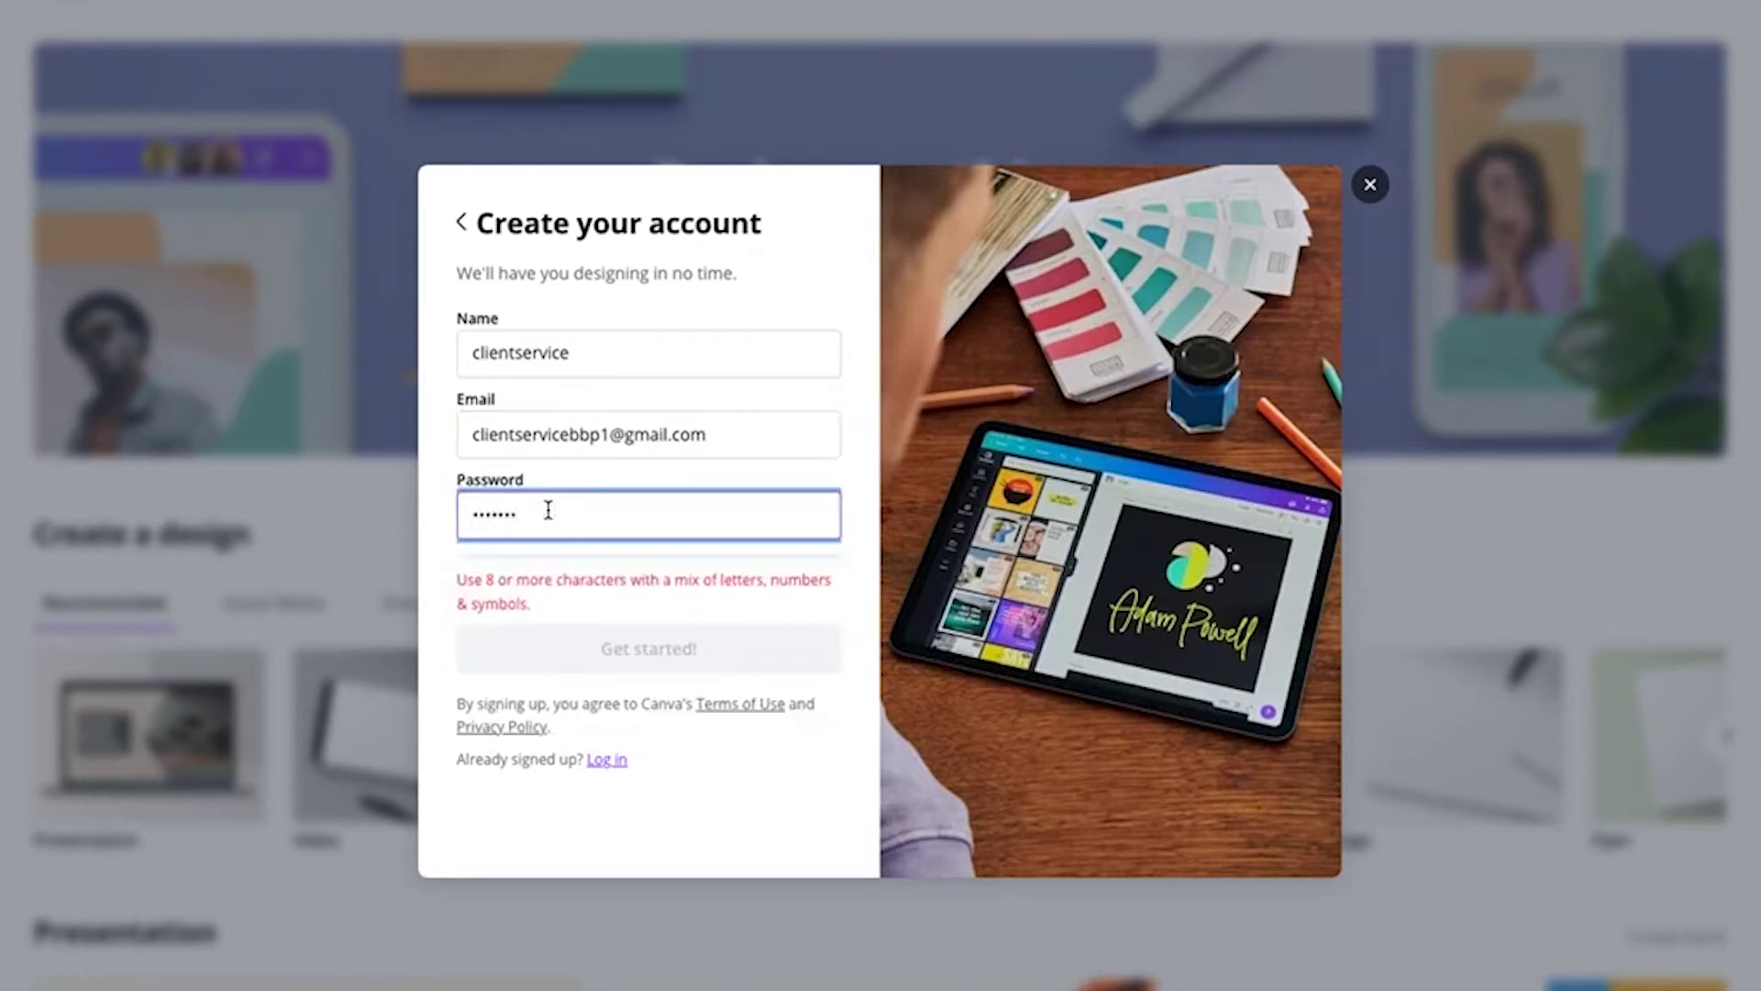
pyautogui.write('**')
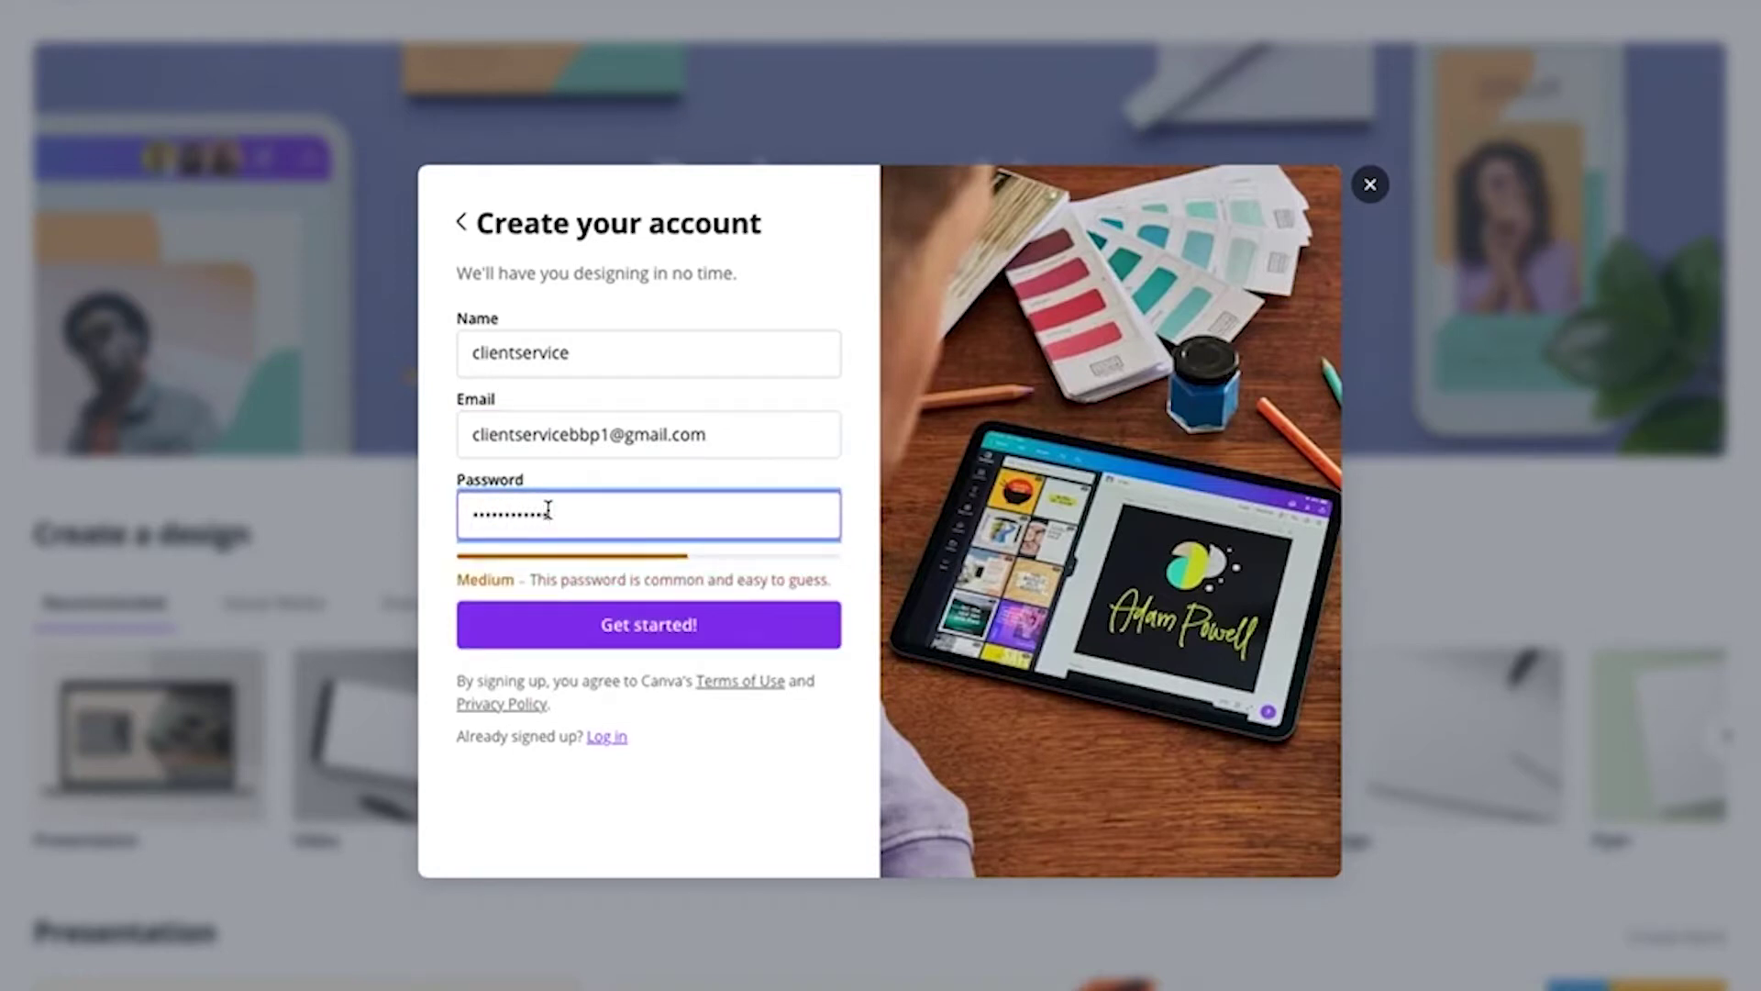
pyautogui.click(613, 633)
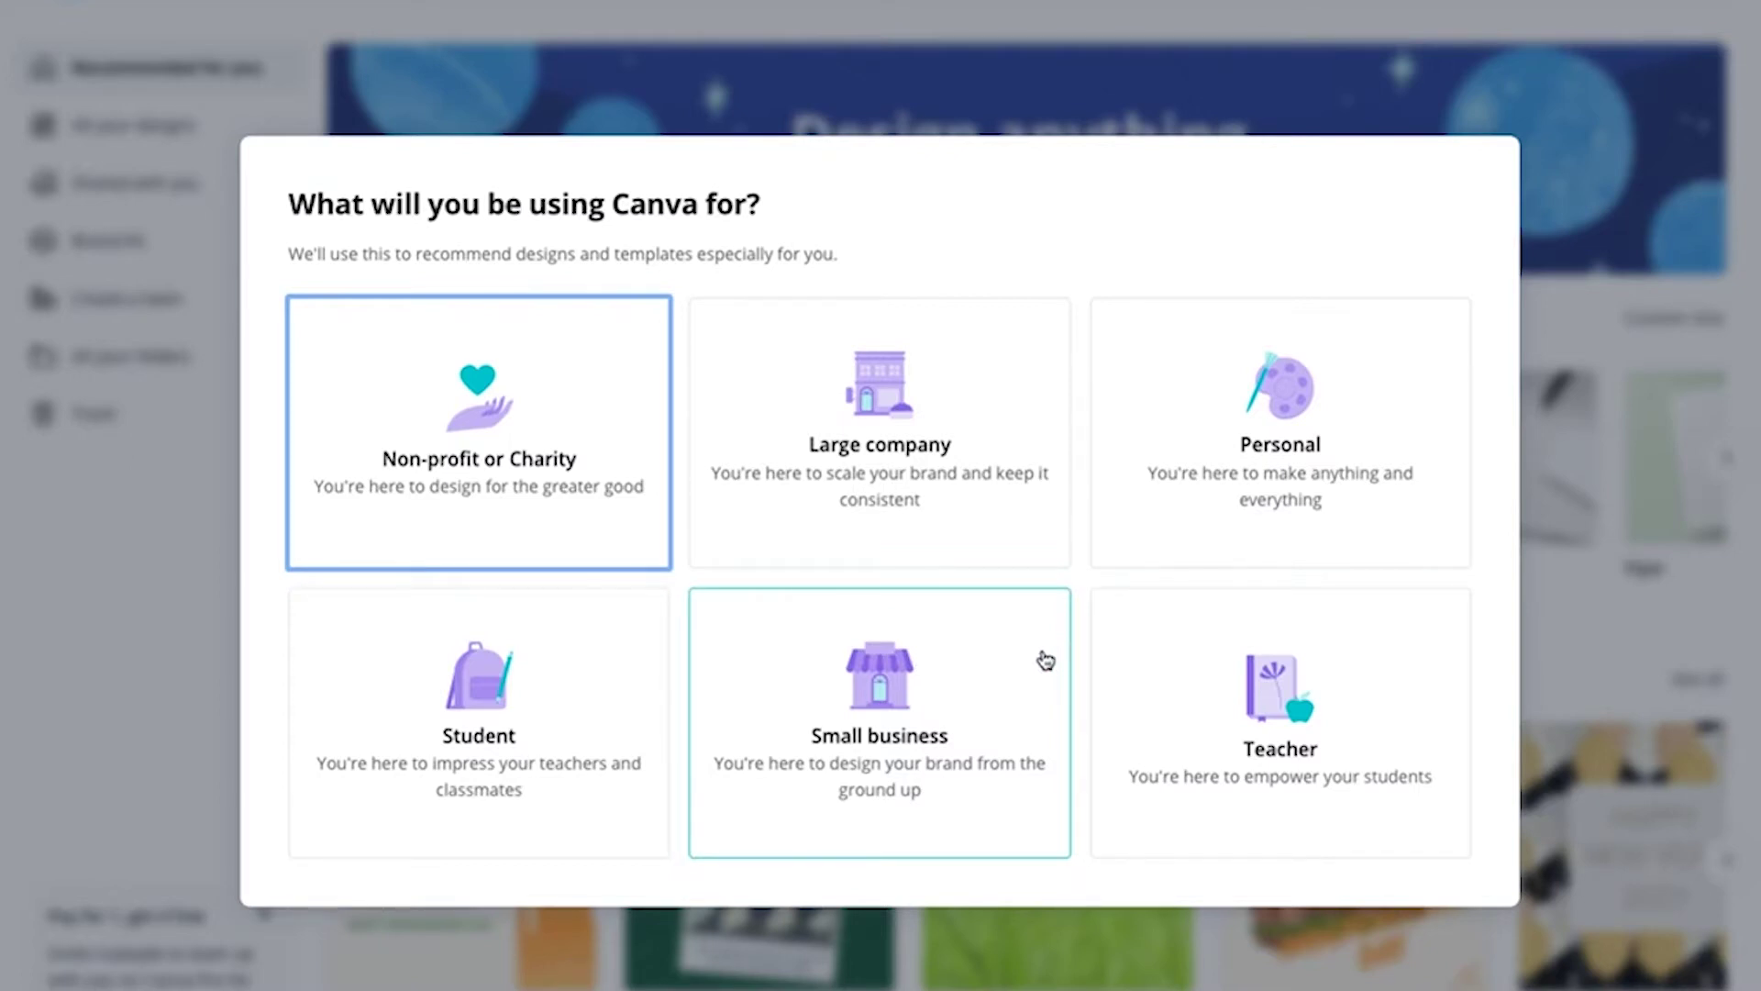
# Pick Small business as what Canva will be used for
pyautogui.click(1045, 661)
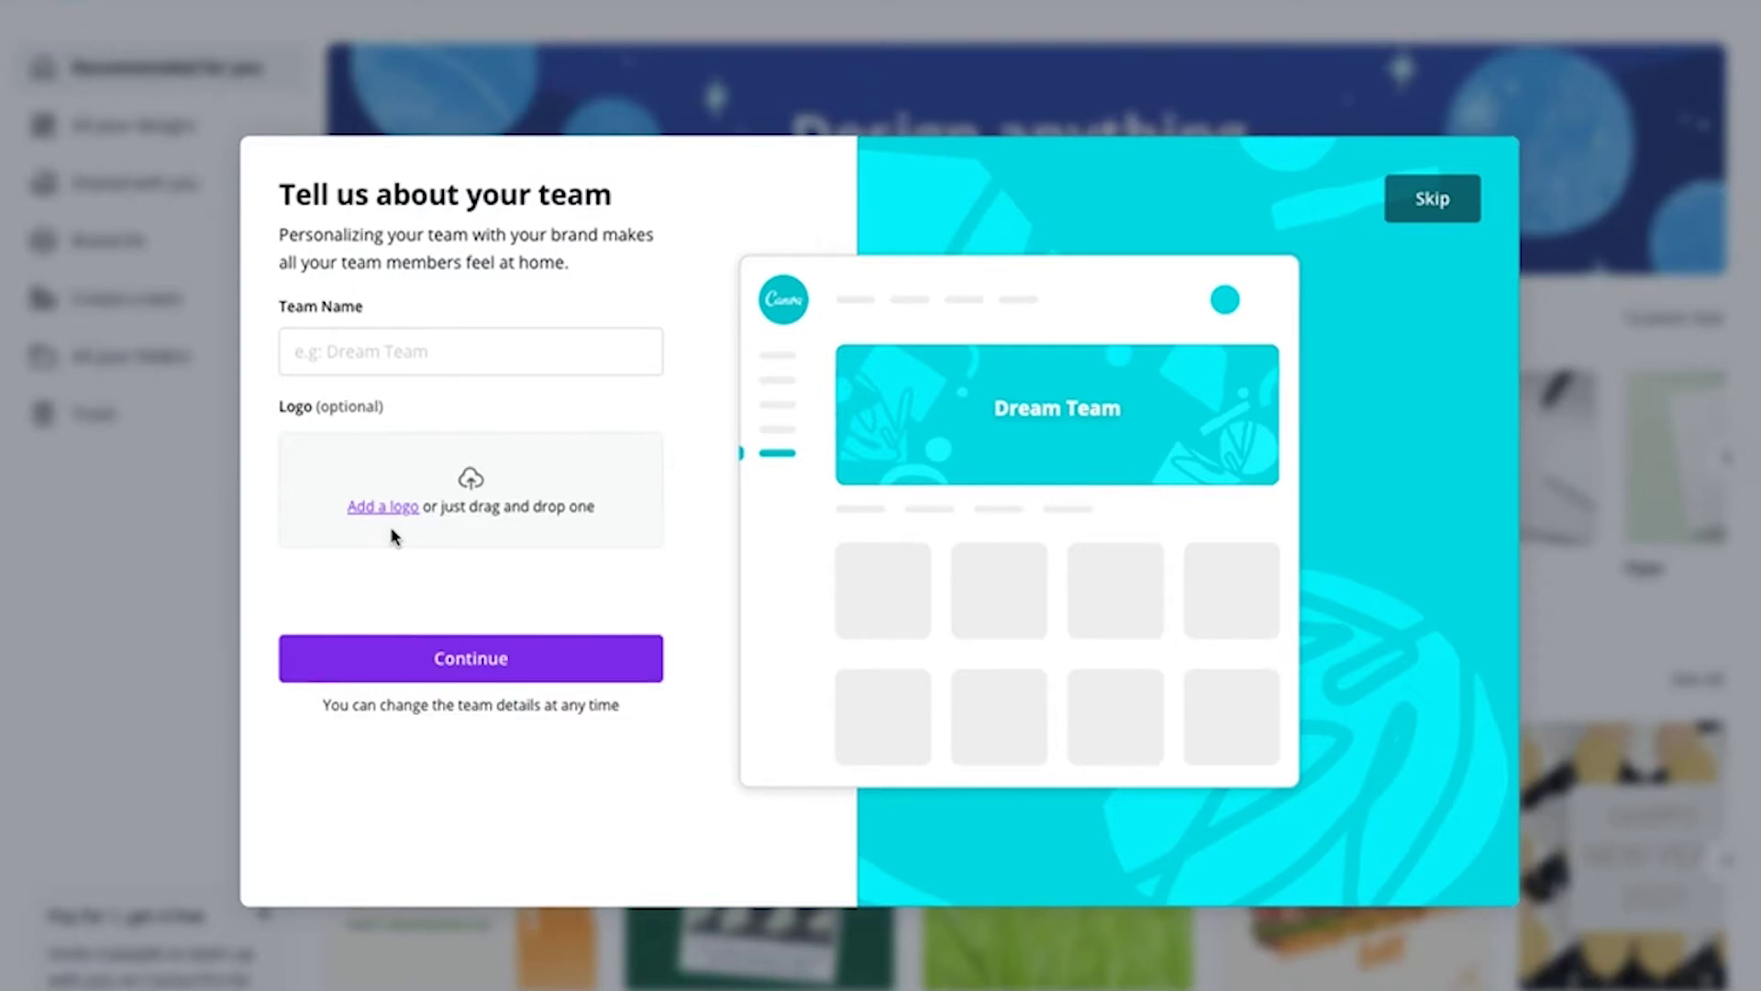
# Skip the Tell us about your team step
pyautogui.click(1436, 208)
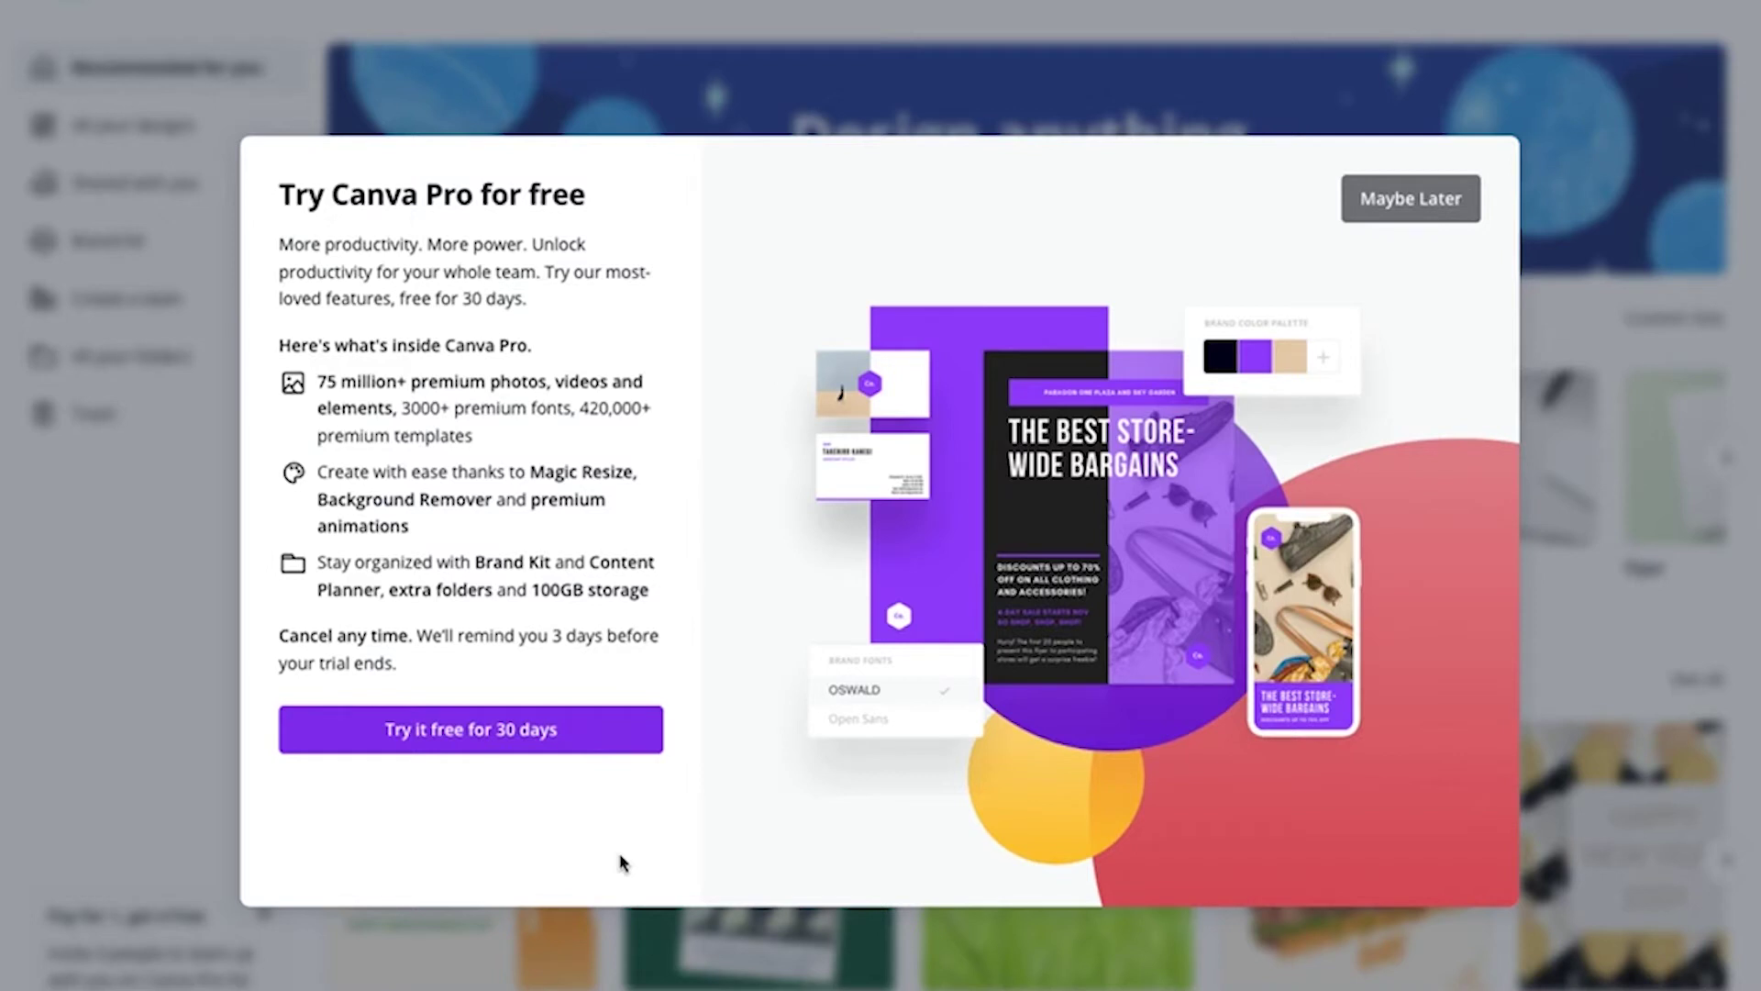
# Decline the Canva Pro 30-day free trial with Maybe Later
pyautogui.click(1421, 210)
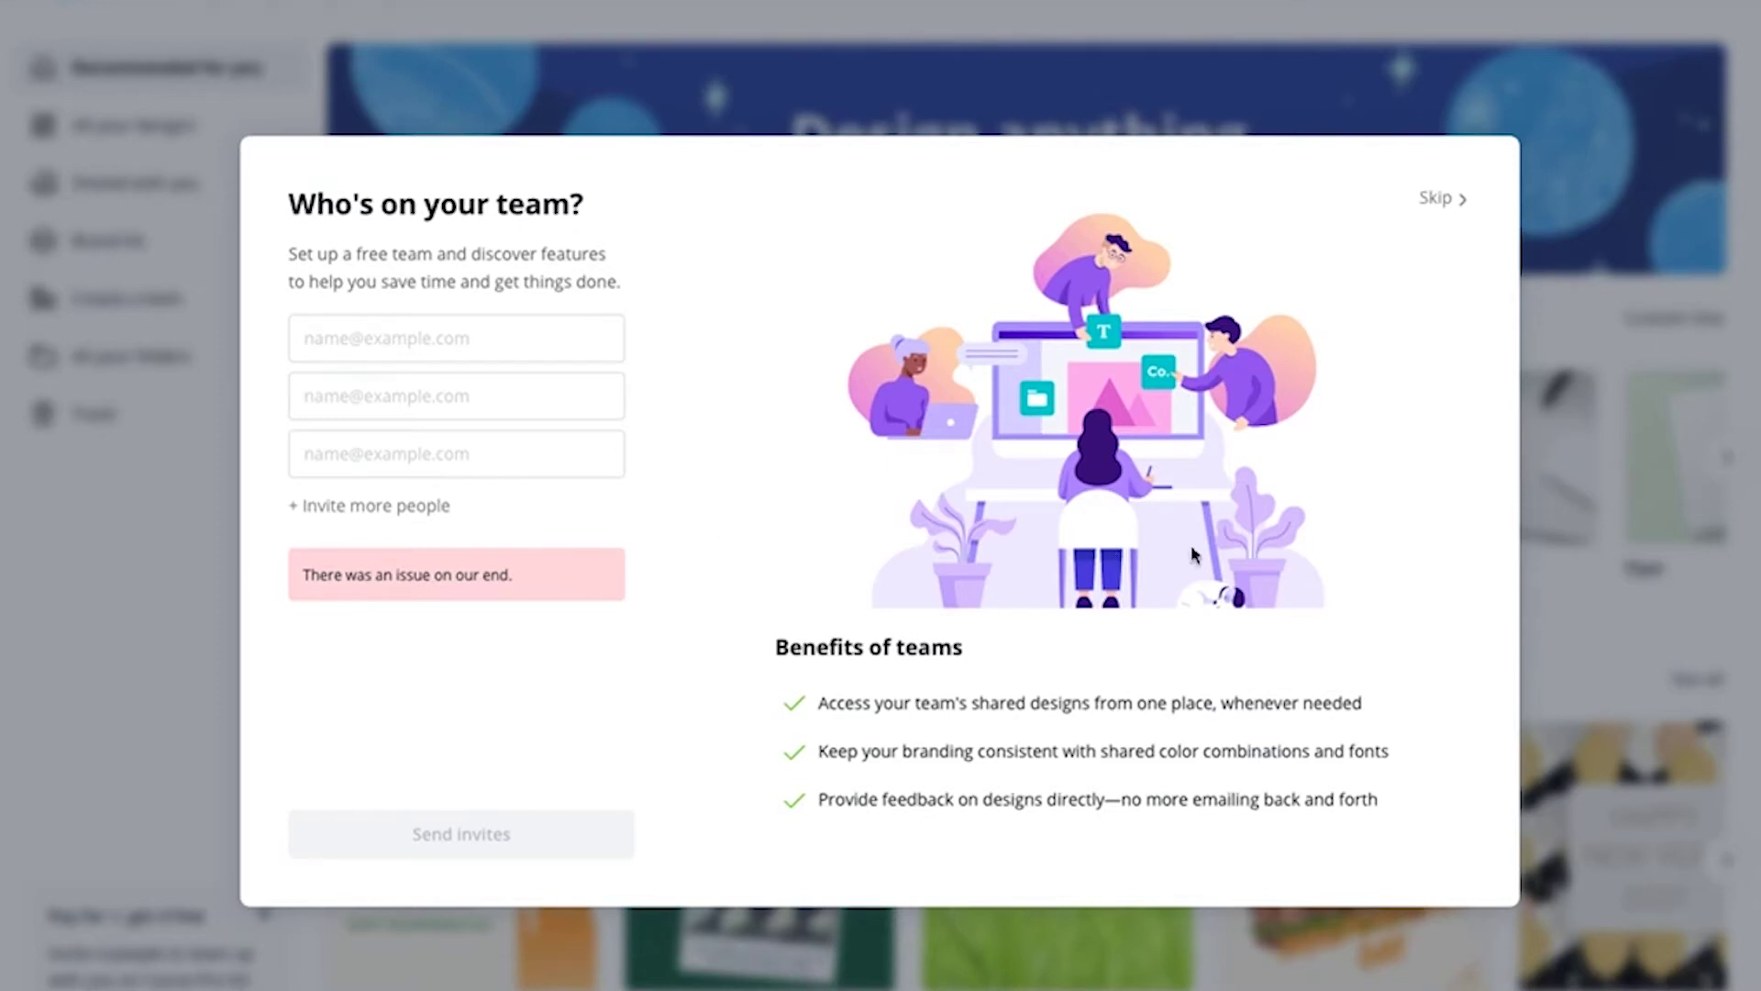
# Skip the Who's on your team? step without sending any invites
pyautogui.click(1434, 202)
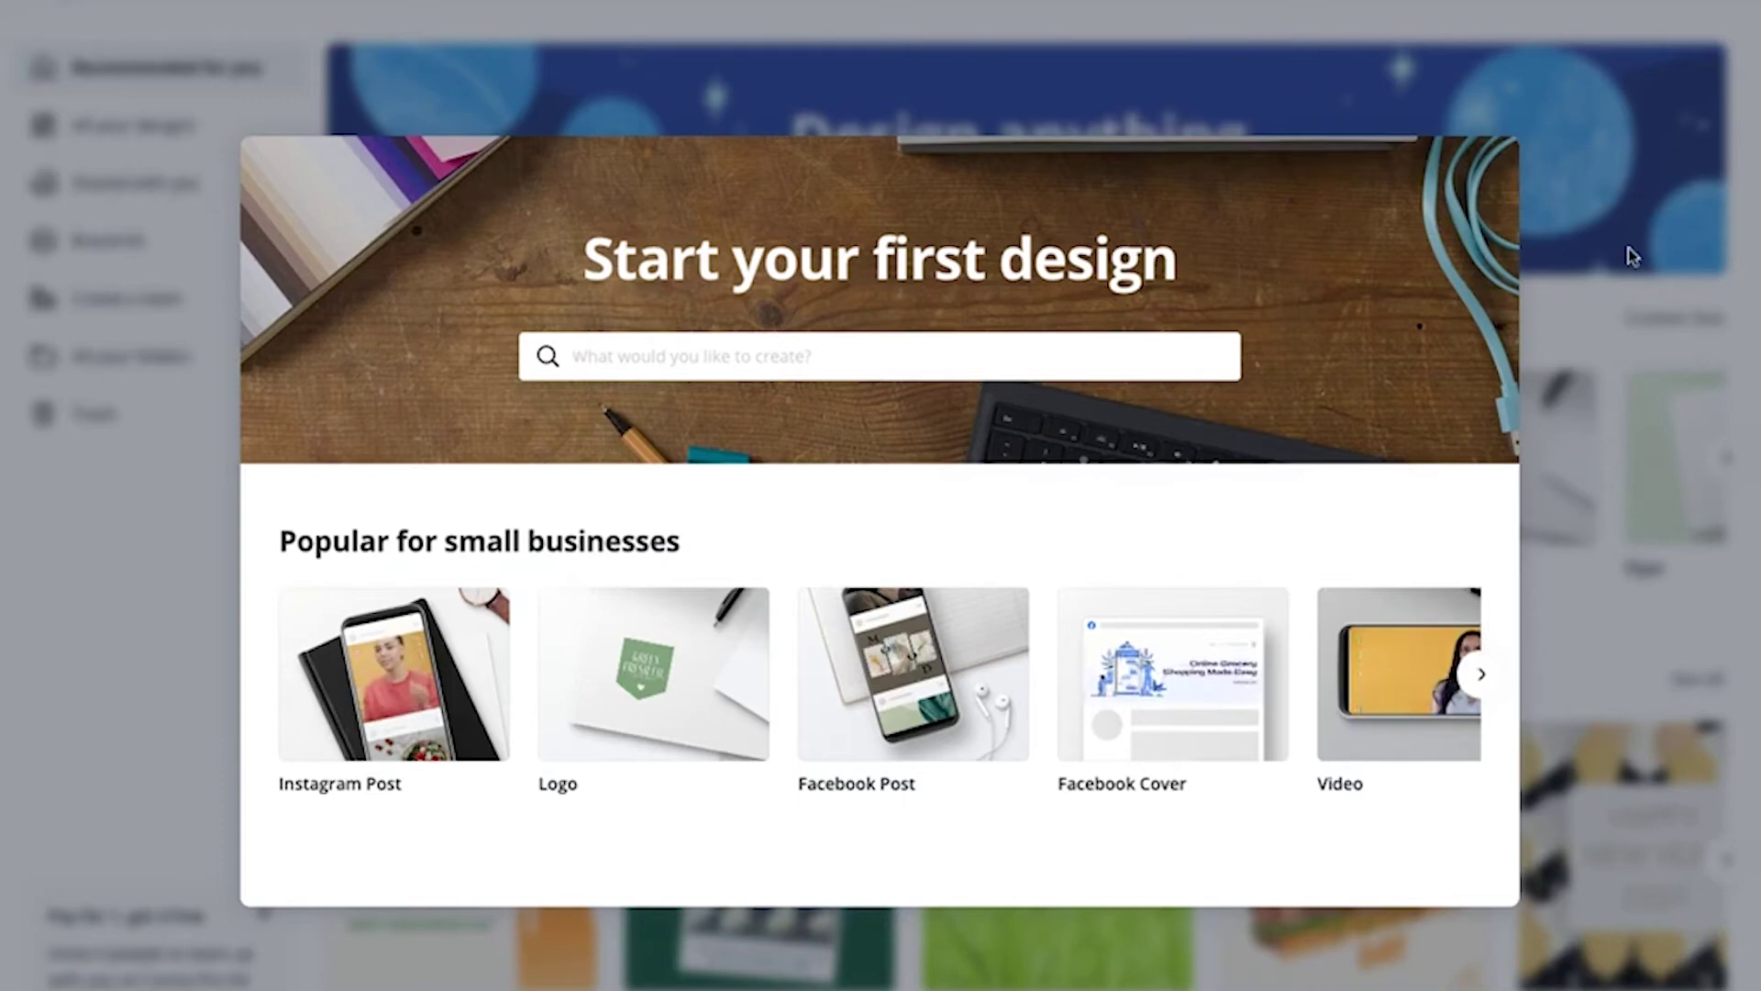
# Close the Start your first design welcome and log out to the login page
pyautogui.moveTo(1398, 55)
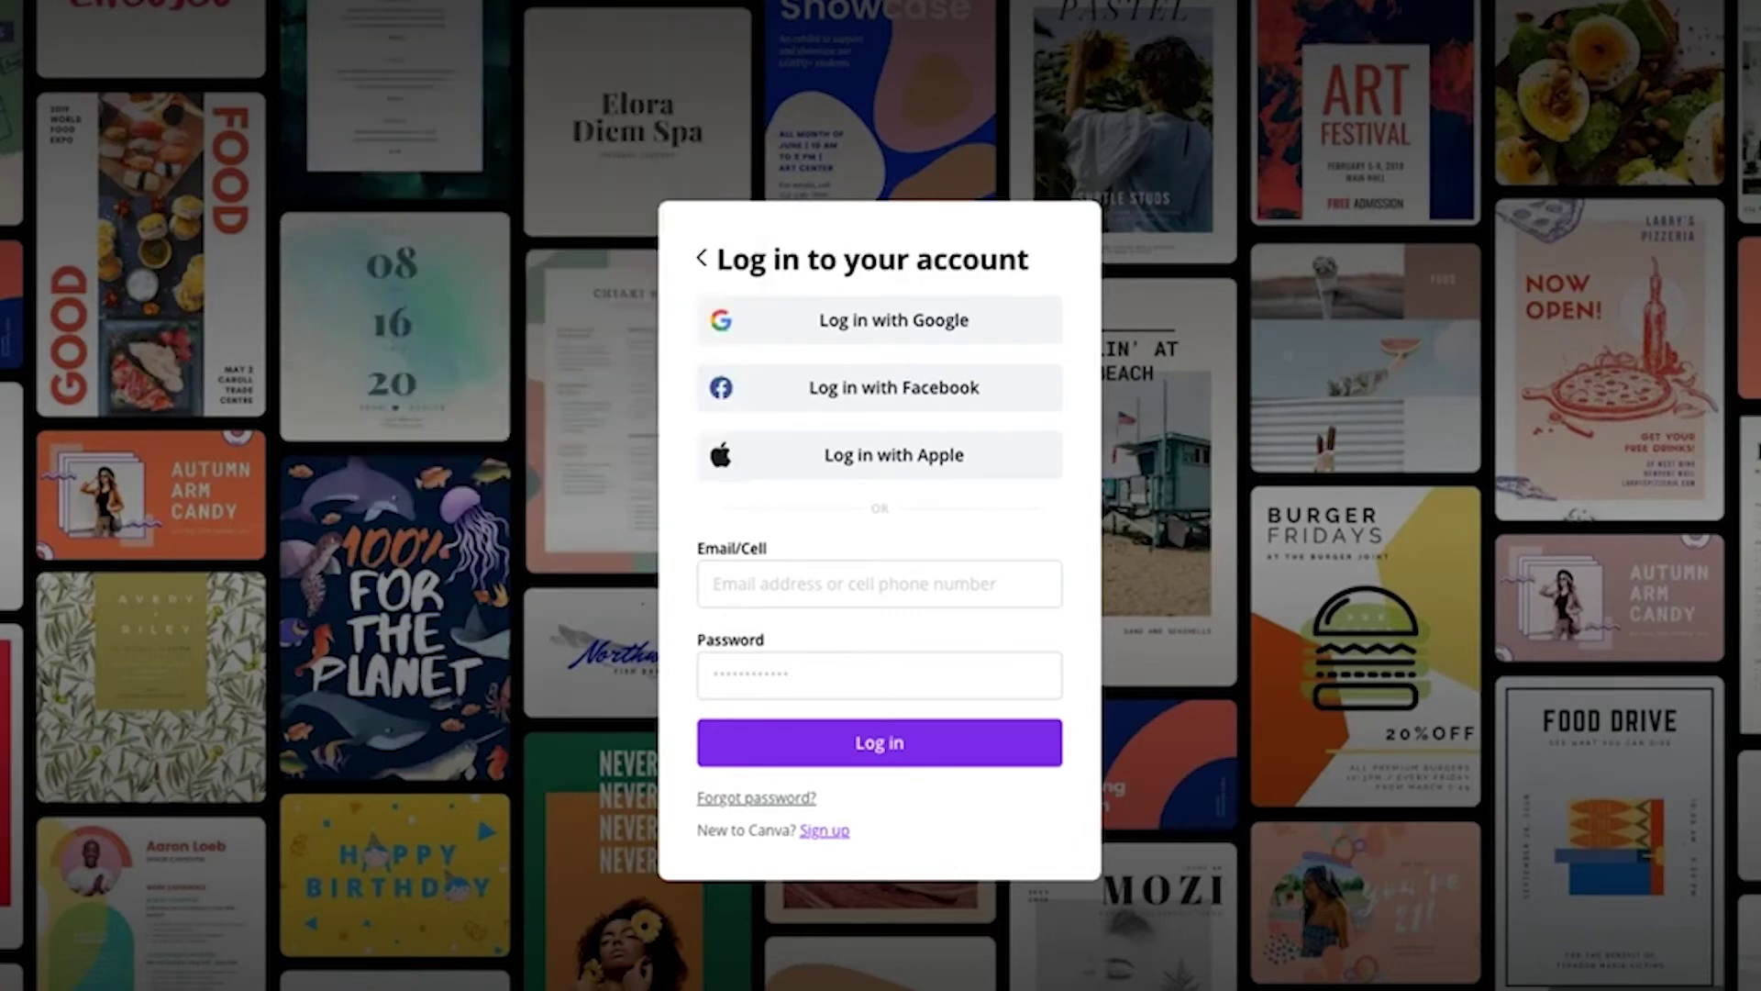
# Enter the account e-mail, fixing a typo, and the password, then submit the login
pyautogui.click(803, 573)
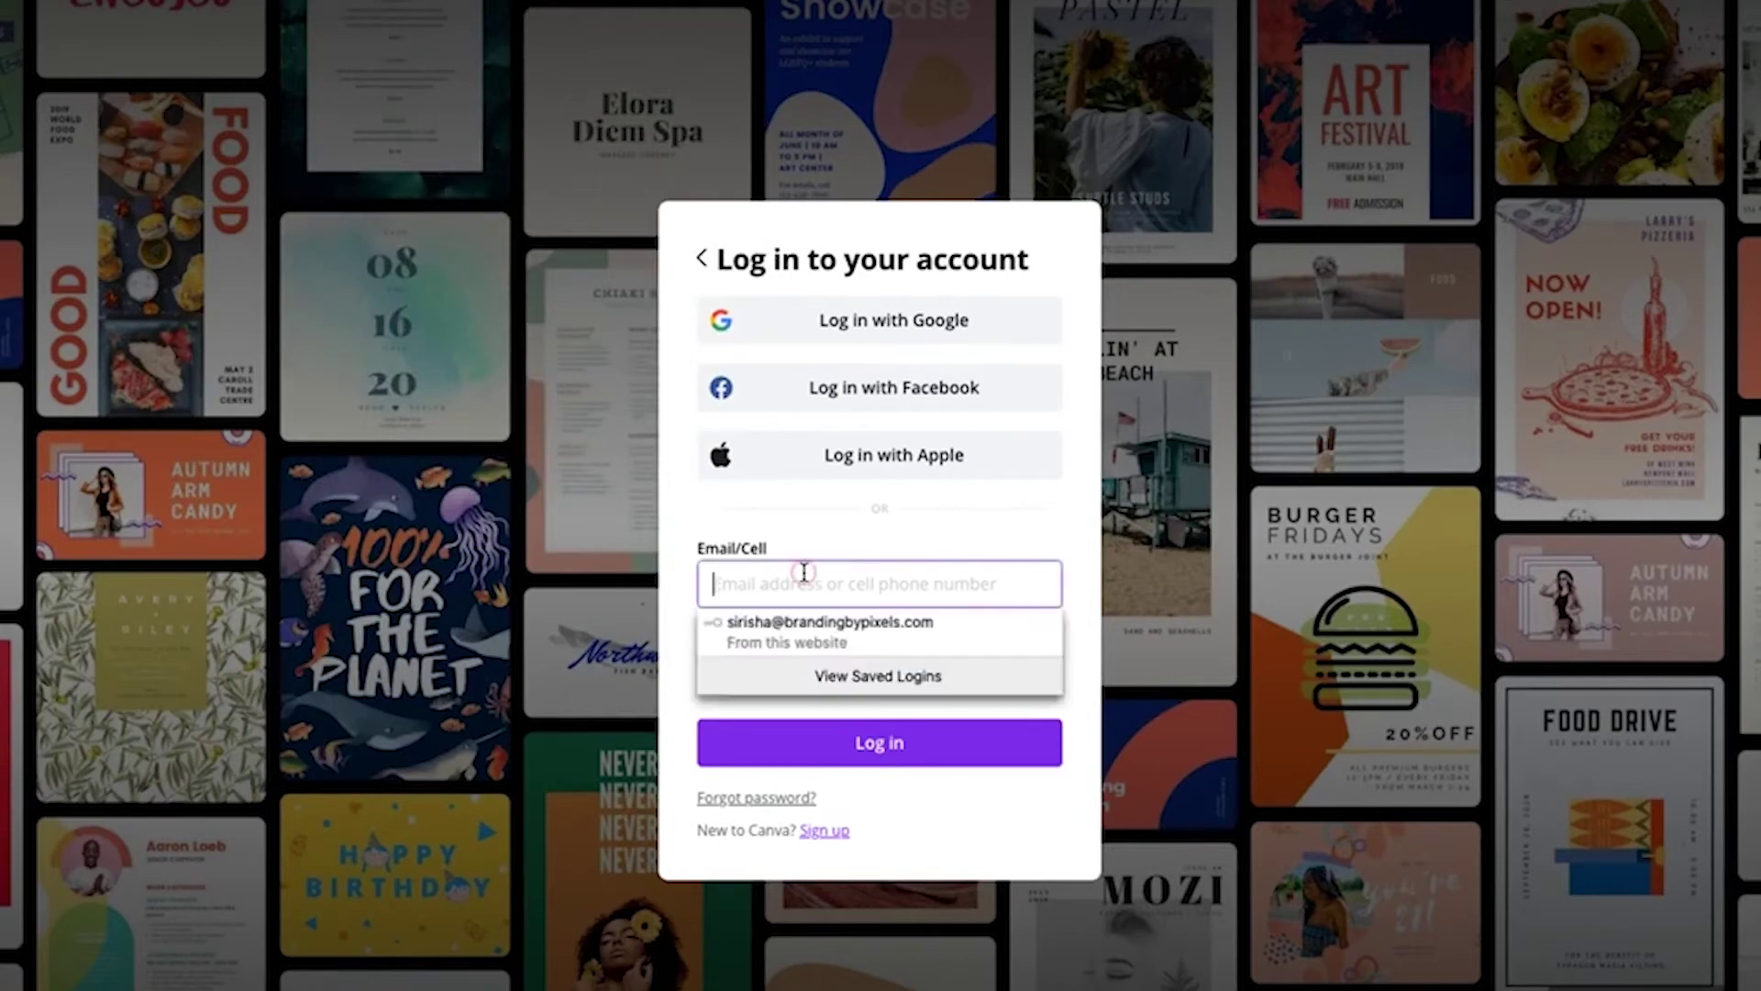
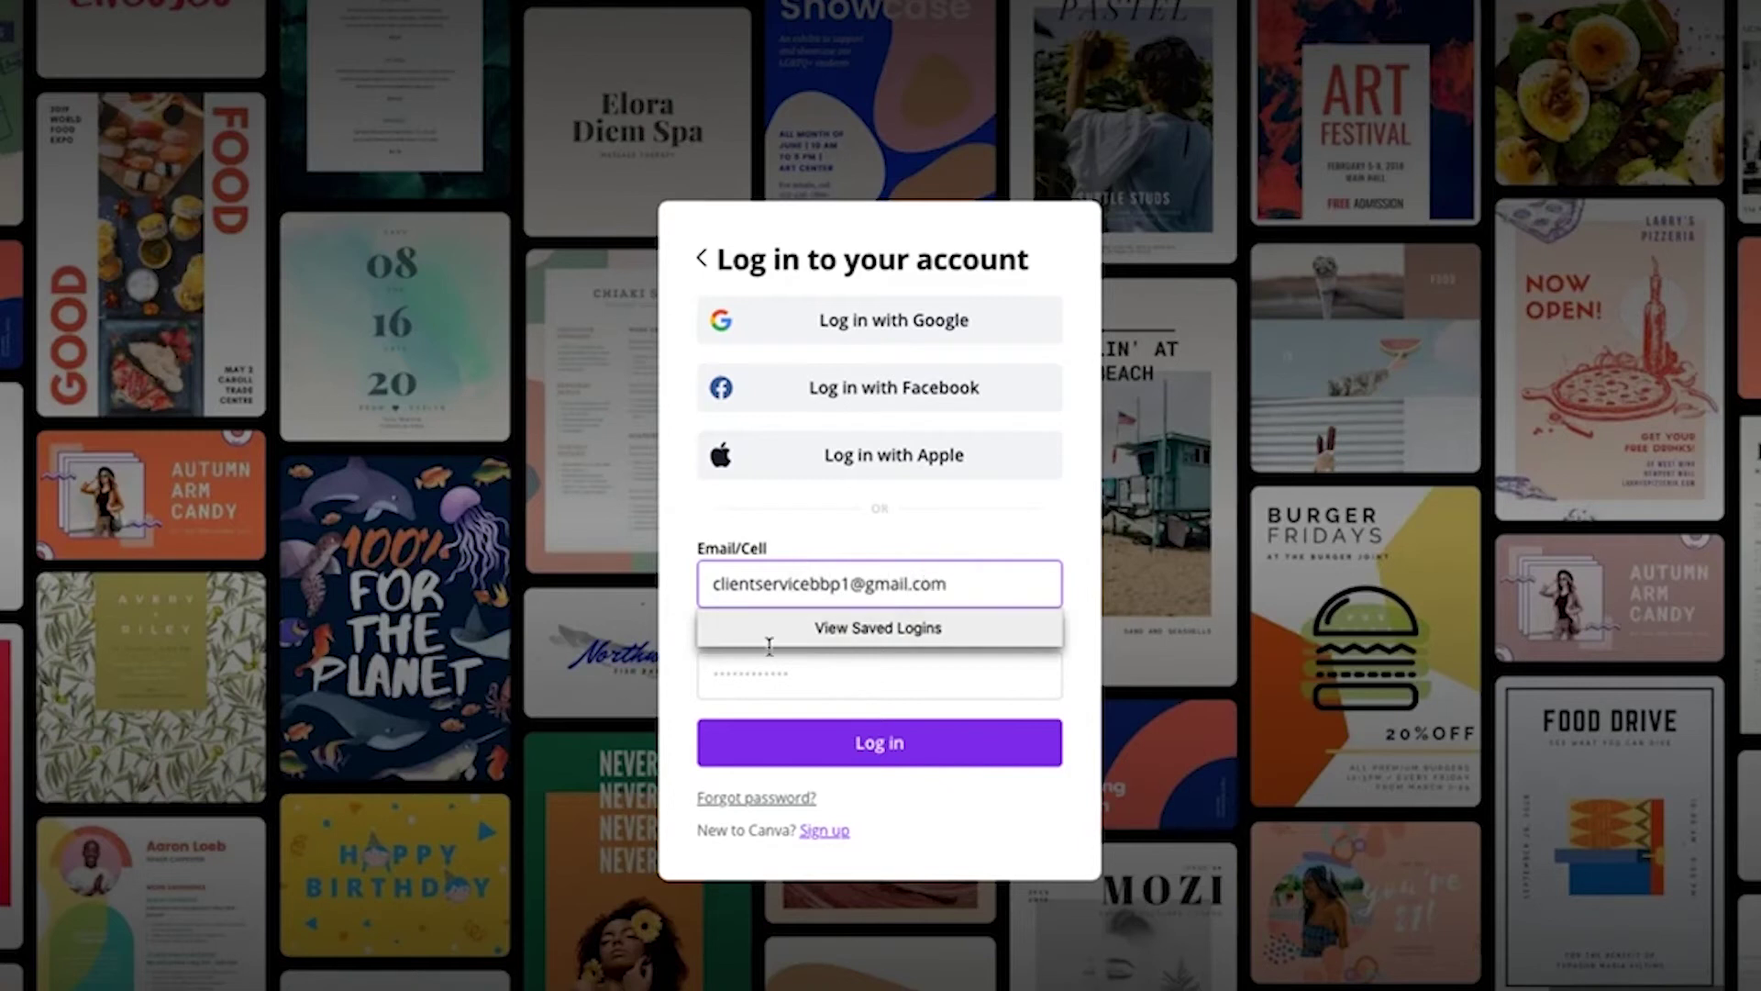
pyautogui.click(763, 691)
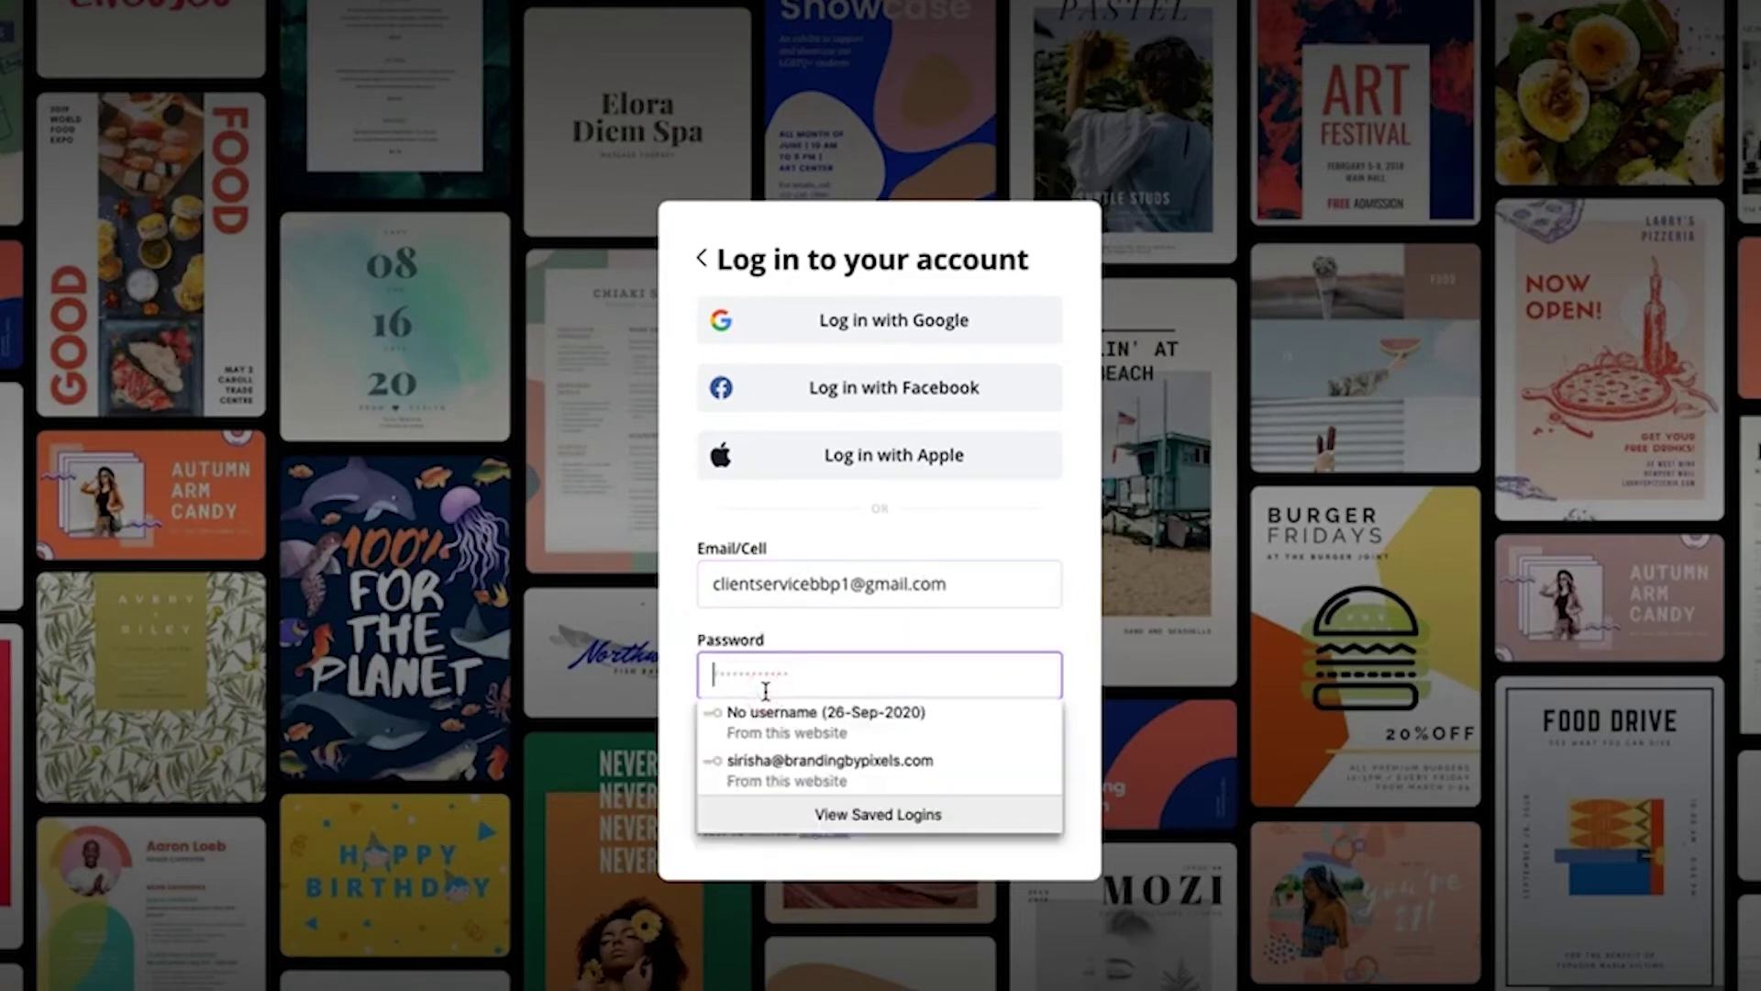
pyautogui.write('************')
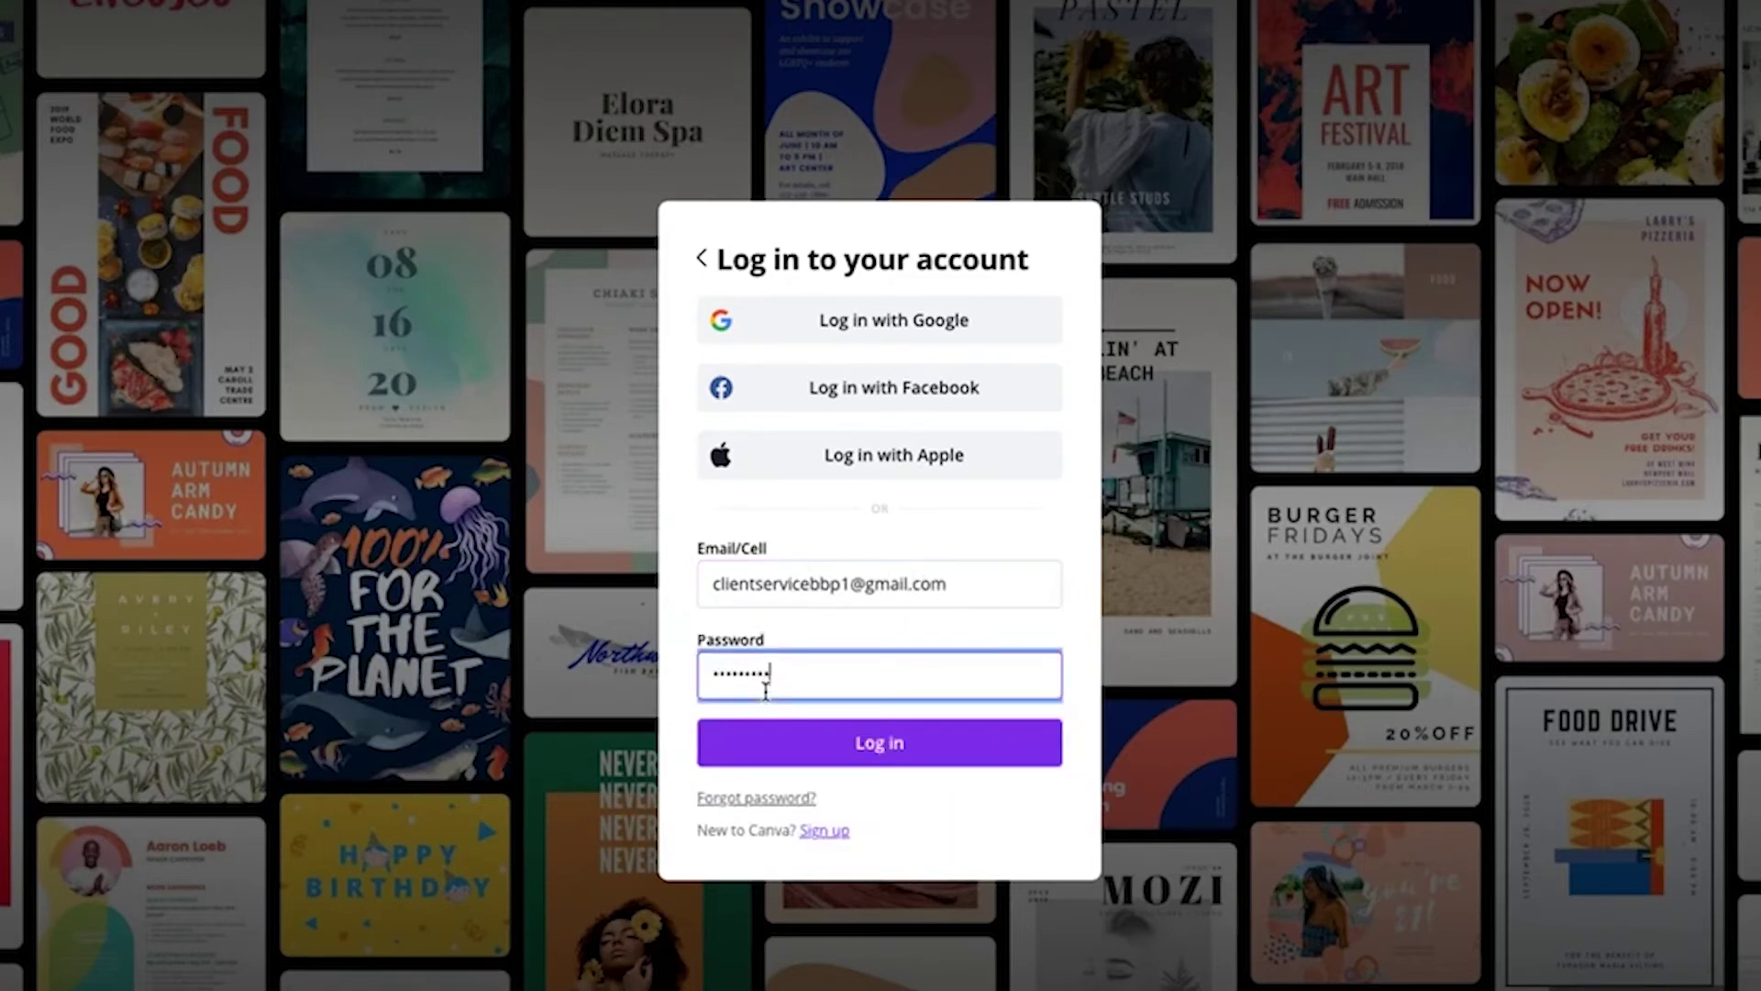
pyautogui.click(883, 739)
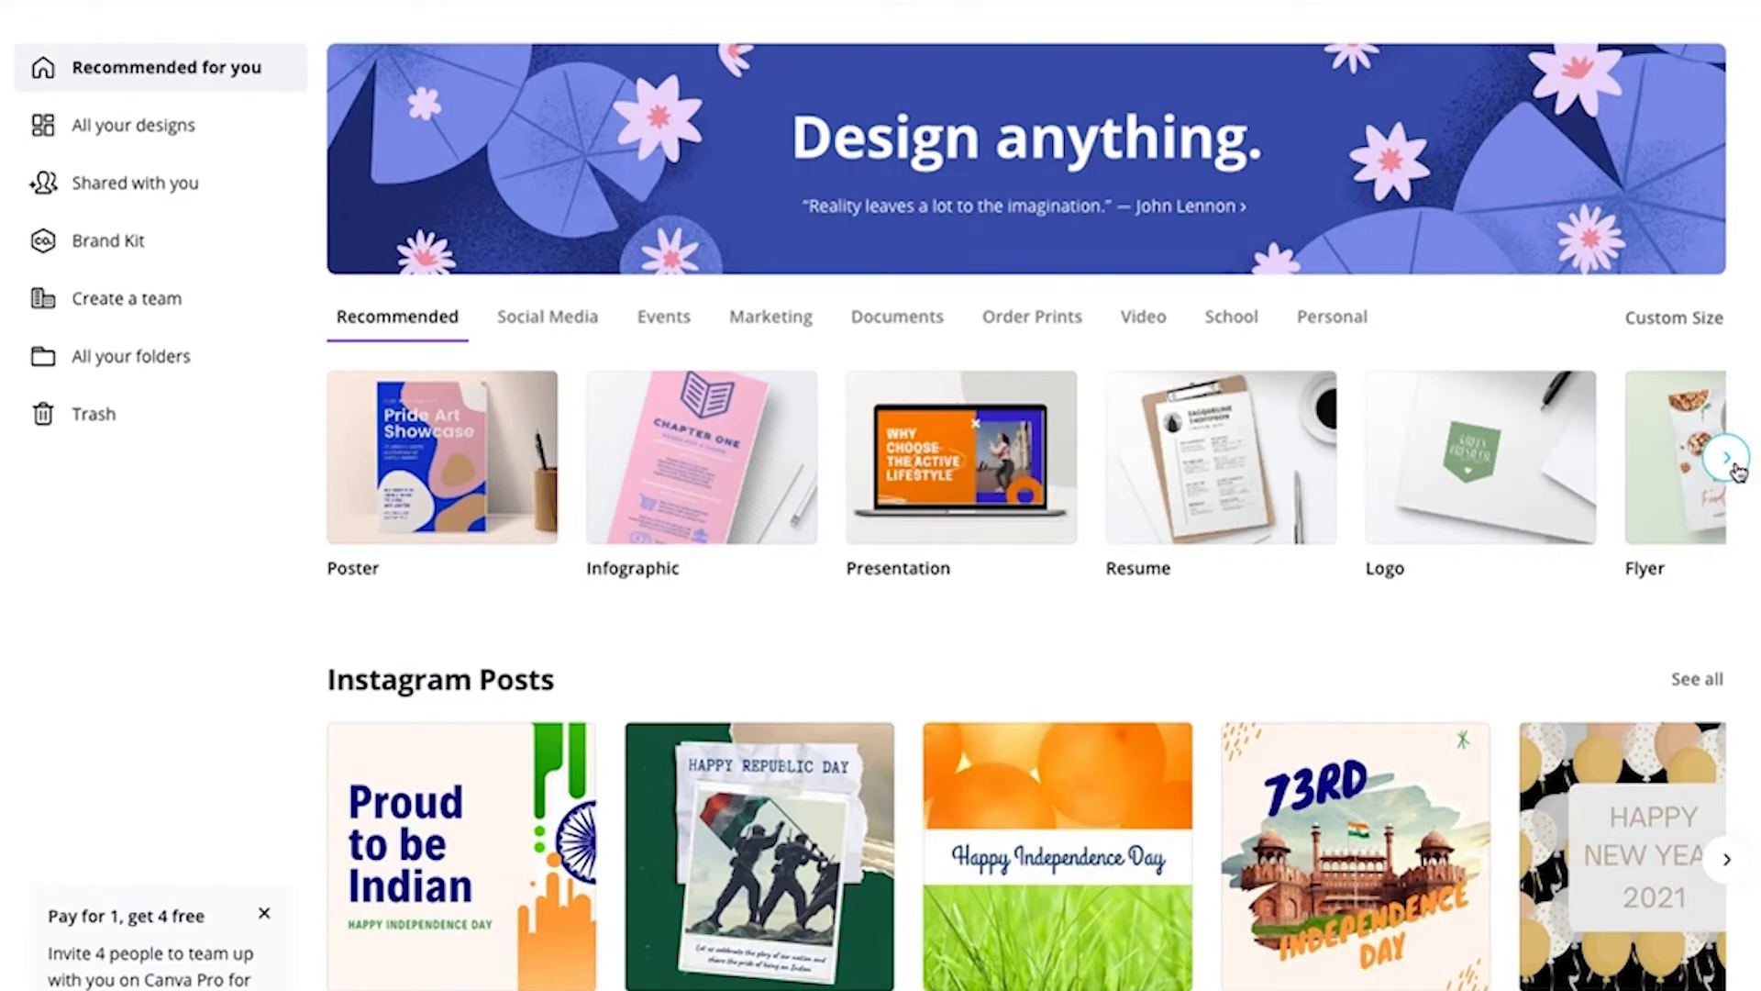
# Advance the Recommended row to Newsletter, Card, Desktop Wallpaper and Photo Collage
pyautogui.click(1737, 467)
pyautogui.click(1727, 457)
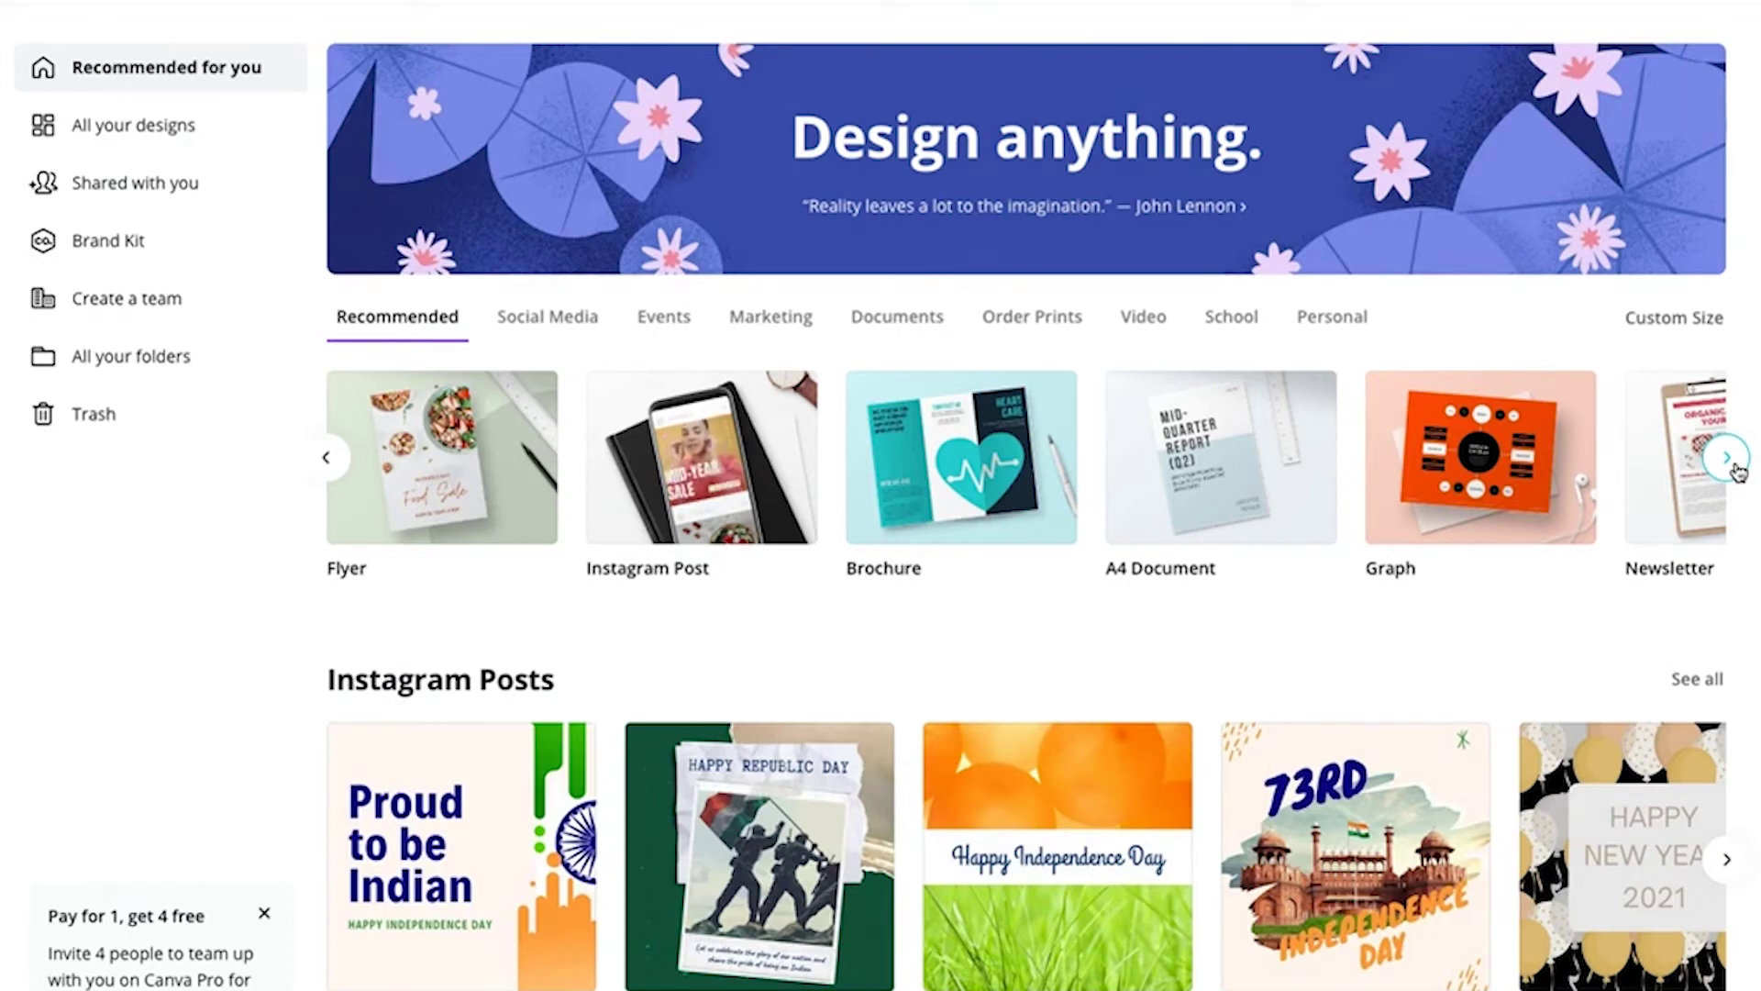
pyautogui.click(1736, 469)
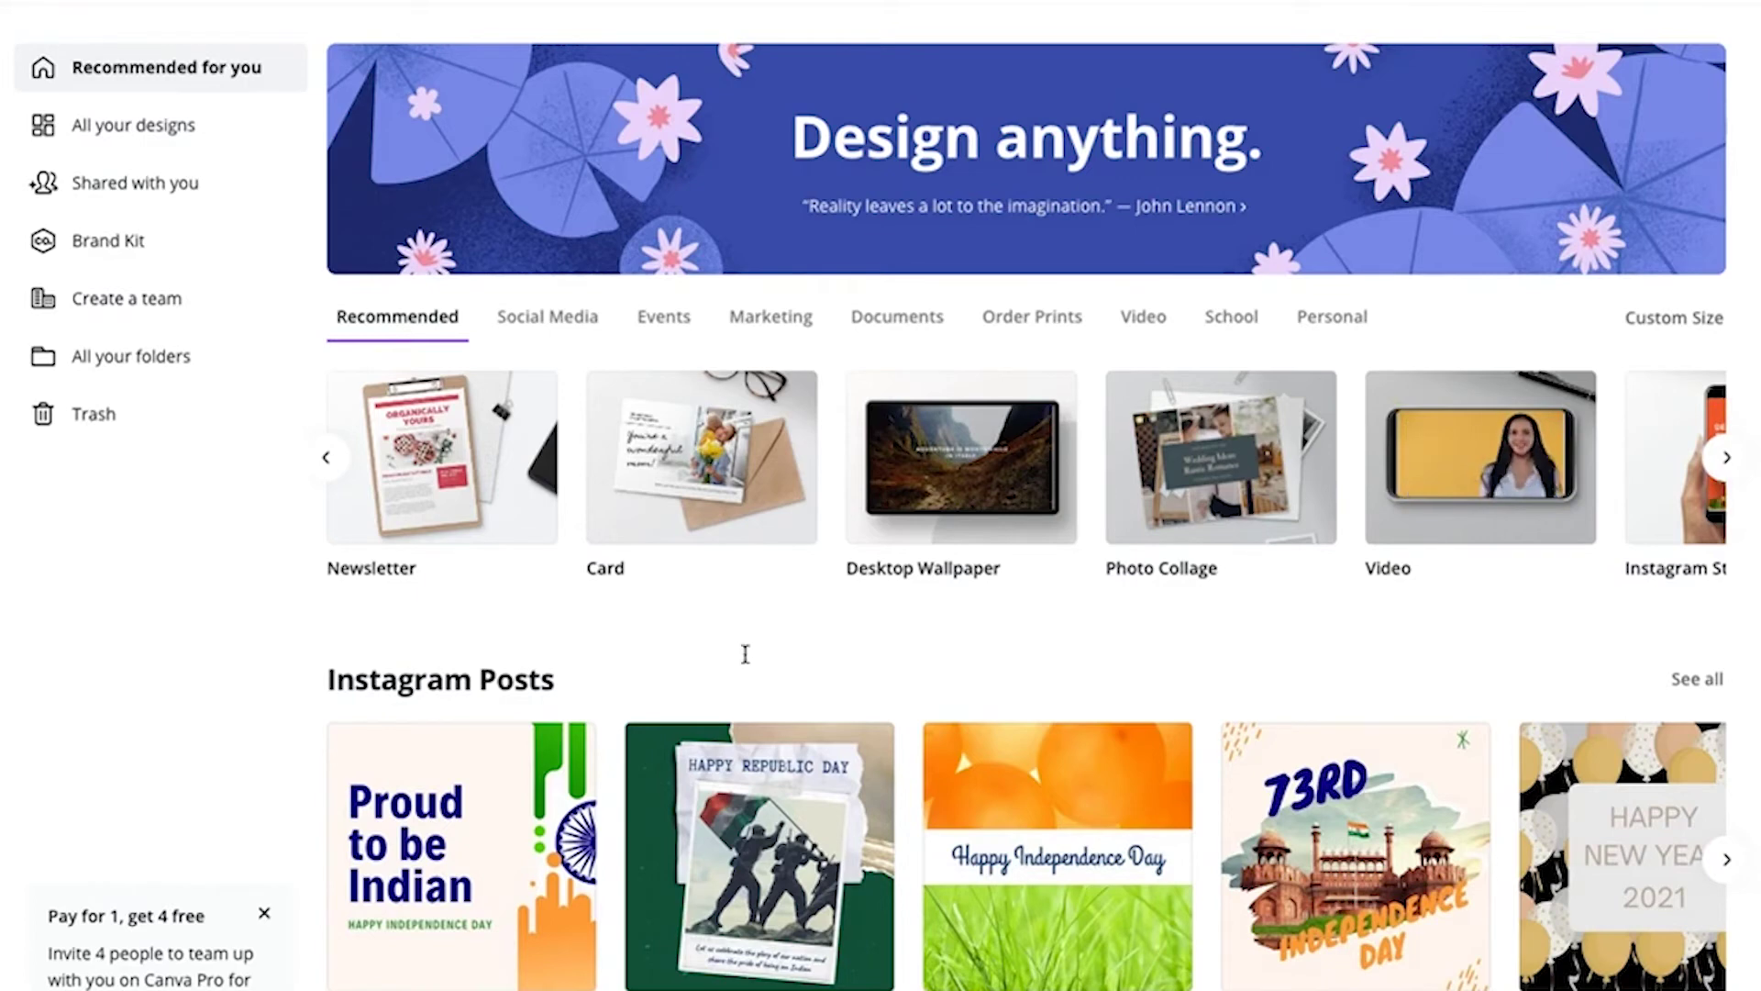
# Scroll down the home page template rows and back up to the top
pyautogui.scroll(-9, 953, 719)
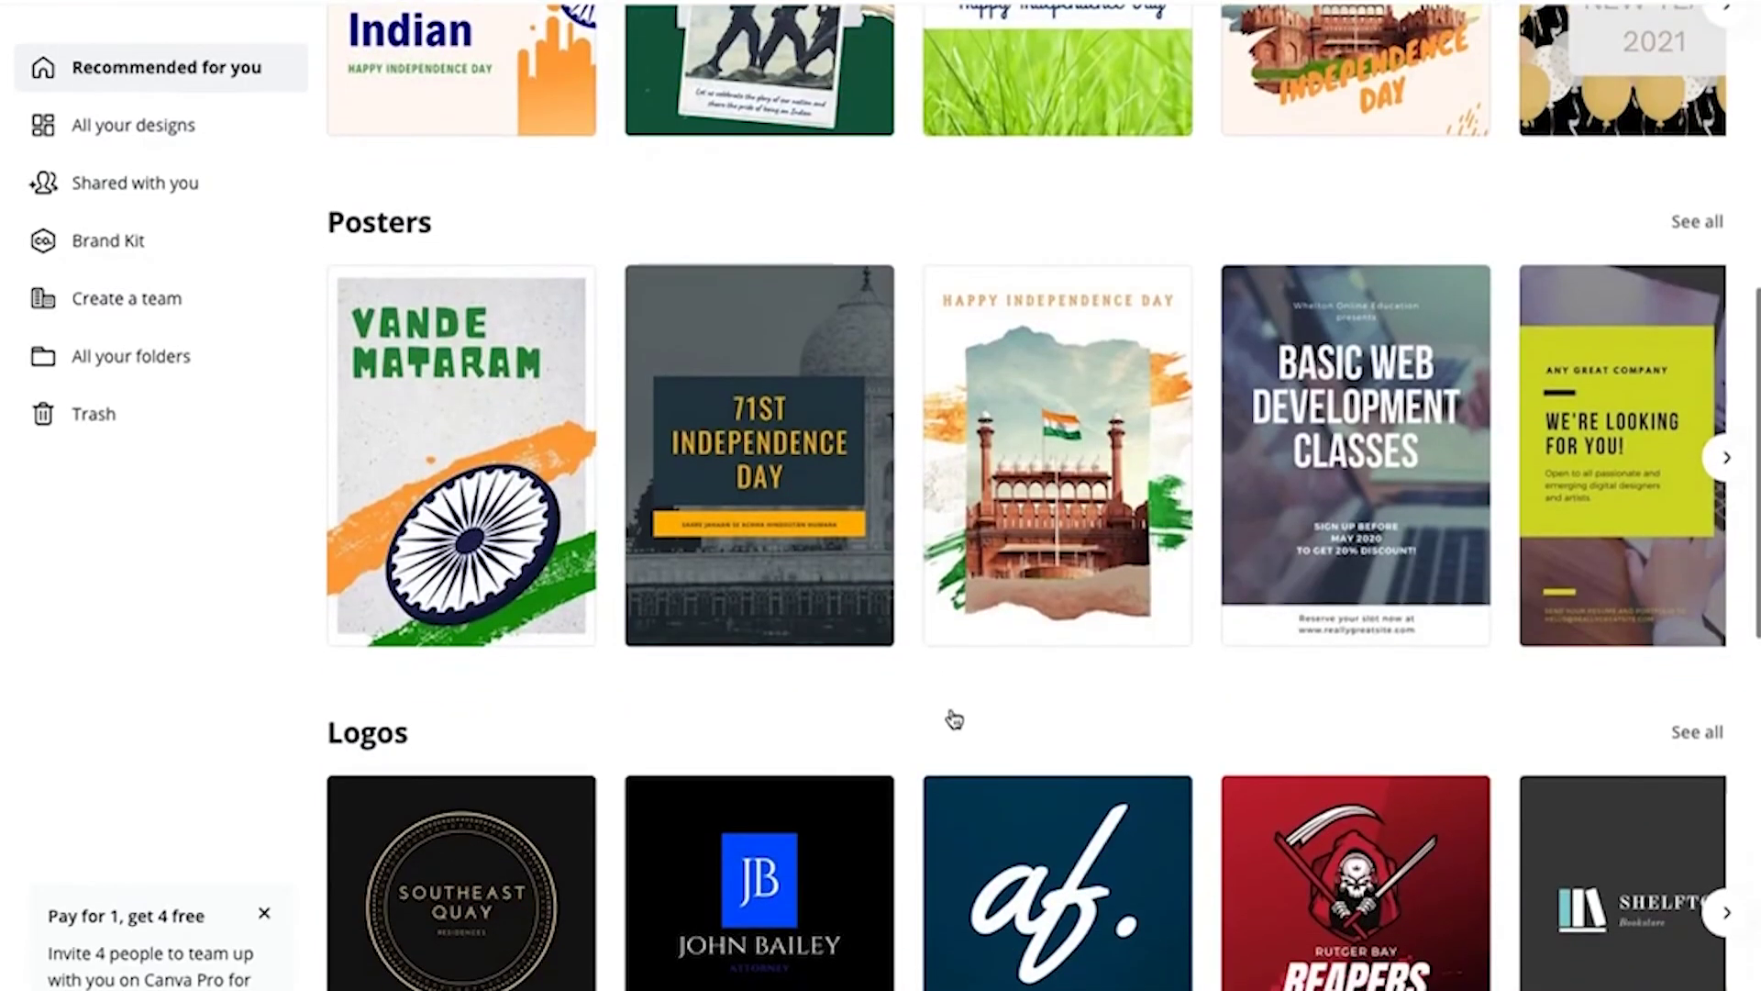
pyautogui.scroll(9, 954, 718)
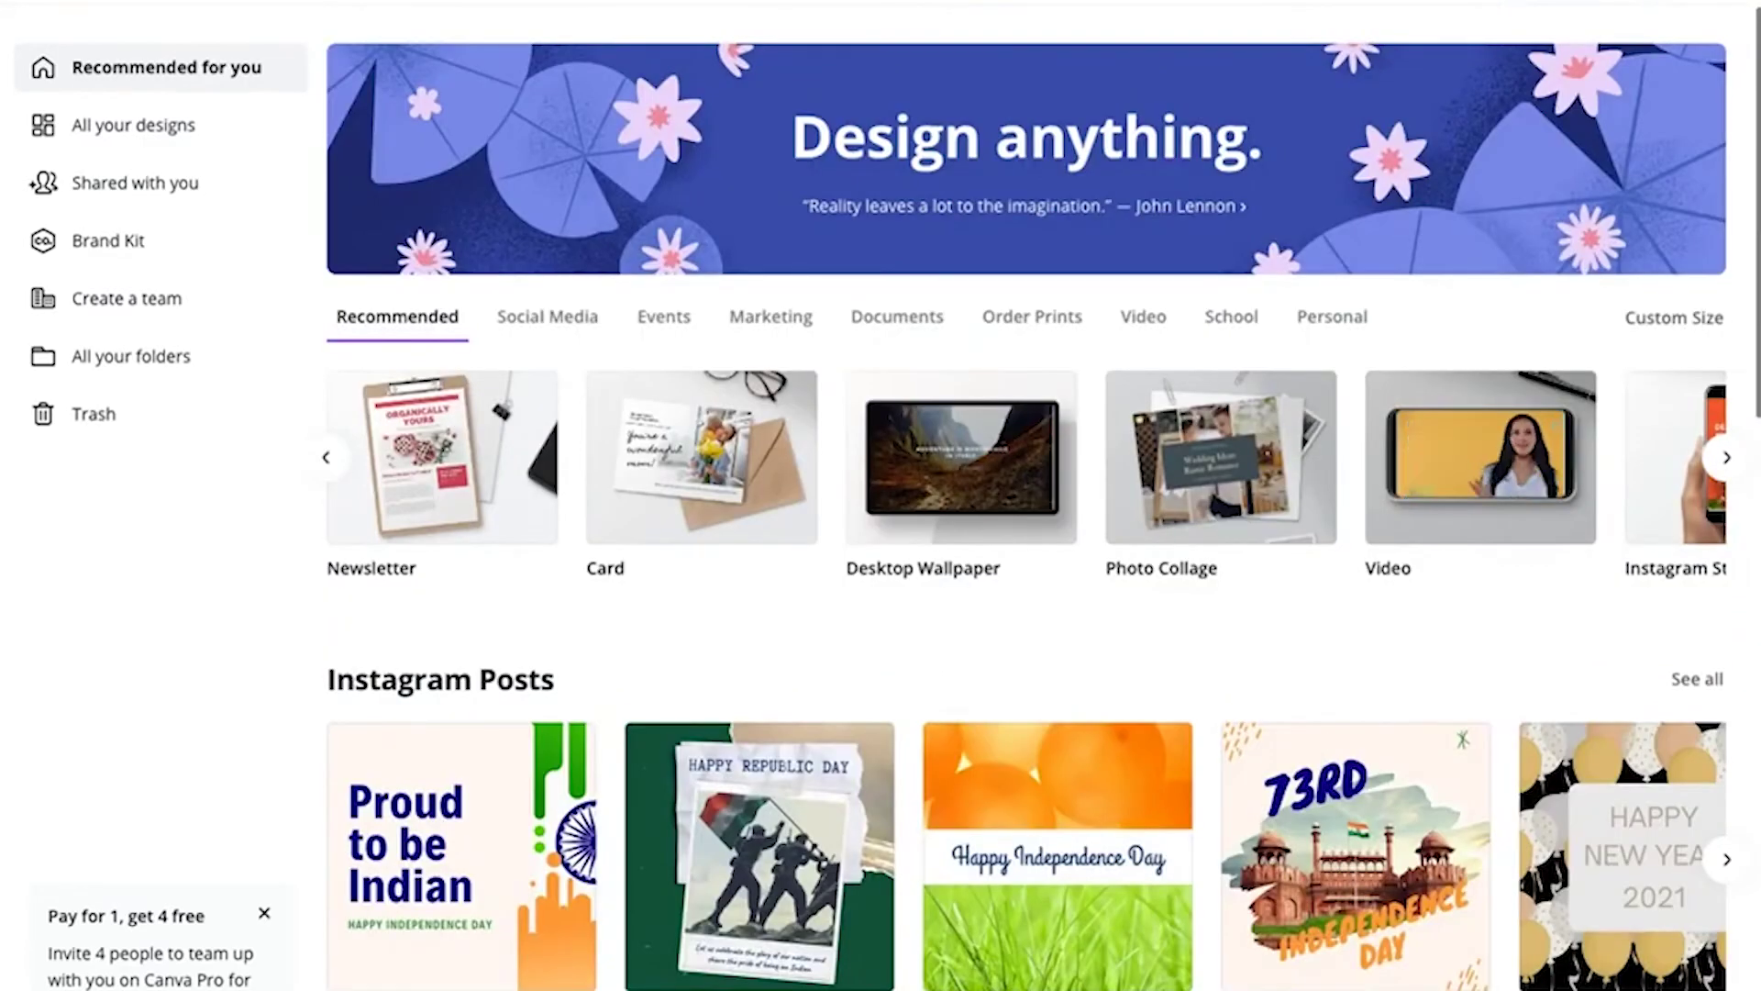